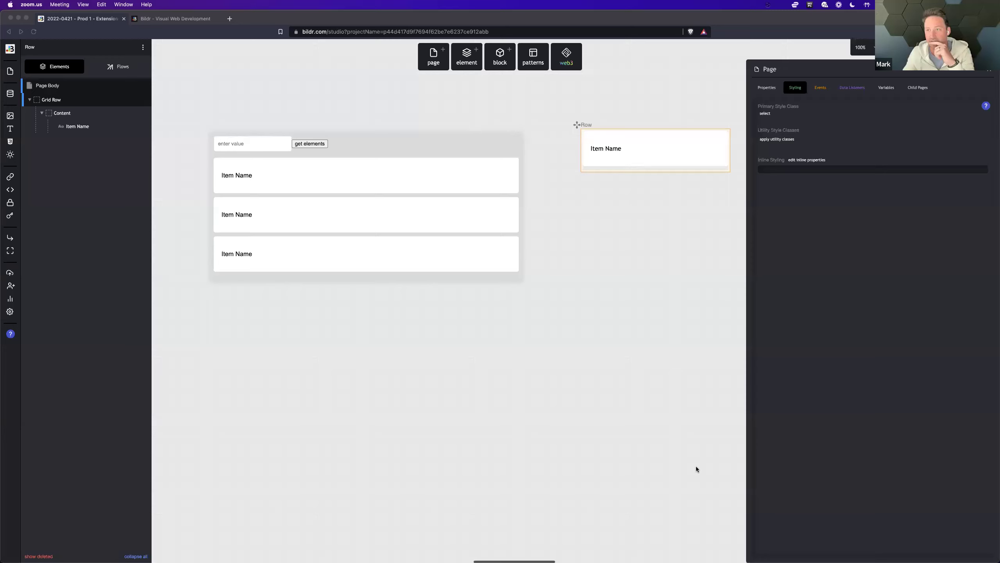
- Deselect the Row to close the side panels, then pan the canvas to show the page and row card
{"action": "left_click", "coordinate": [824, 279]}
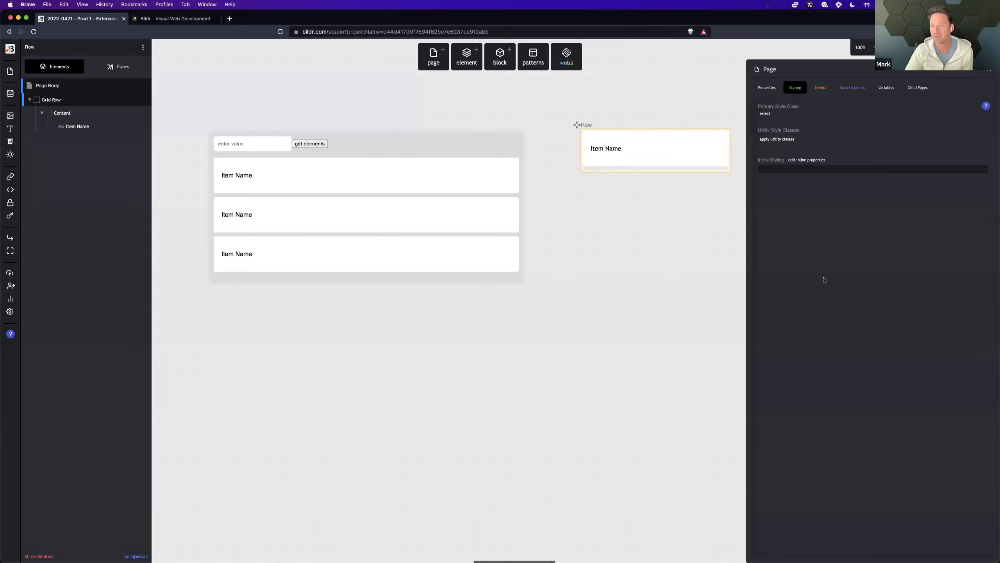
{"action": "left_click", "coordinate": [605, 265]}
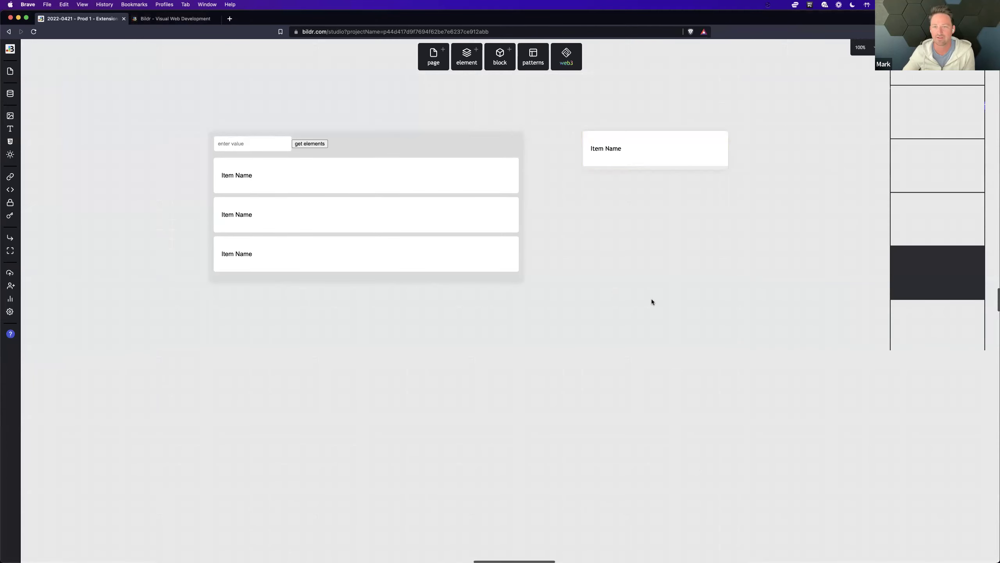
{"action": "scroll", "coordinate": [627, 336], "scroll_direction": "right", "scroll_amount": 2}
{"action": "scroll", "coordinate": [627, 335], "scroll_direction": "up", "scroll_amount": 1}
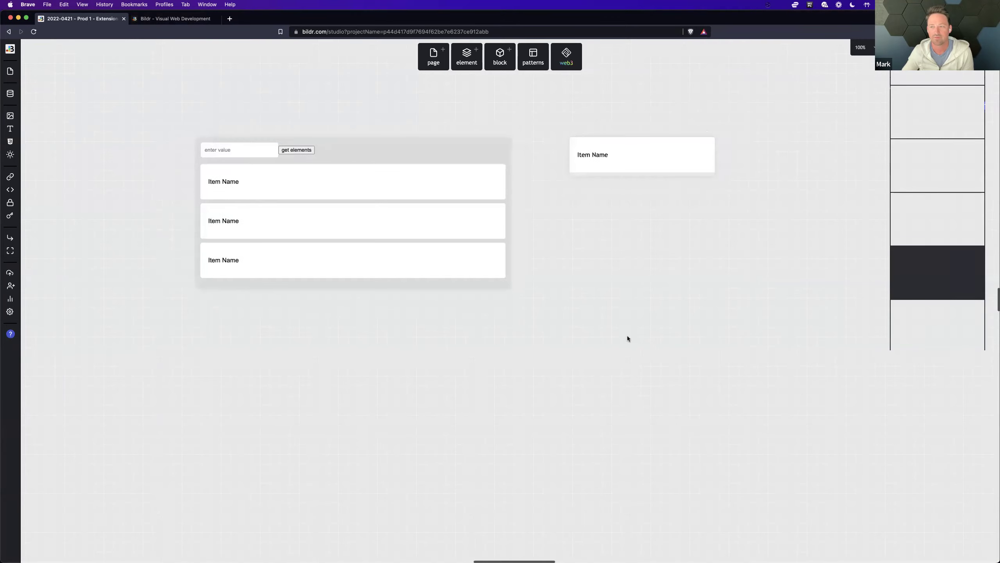
{"action": "scroll", "coordinate": [627, 338], "scroll_direction": "up", "scroll_amount": 3}
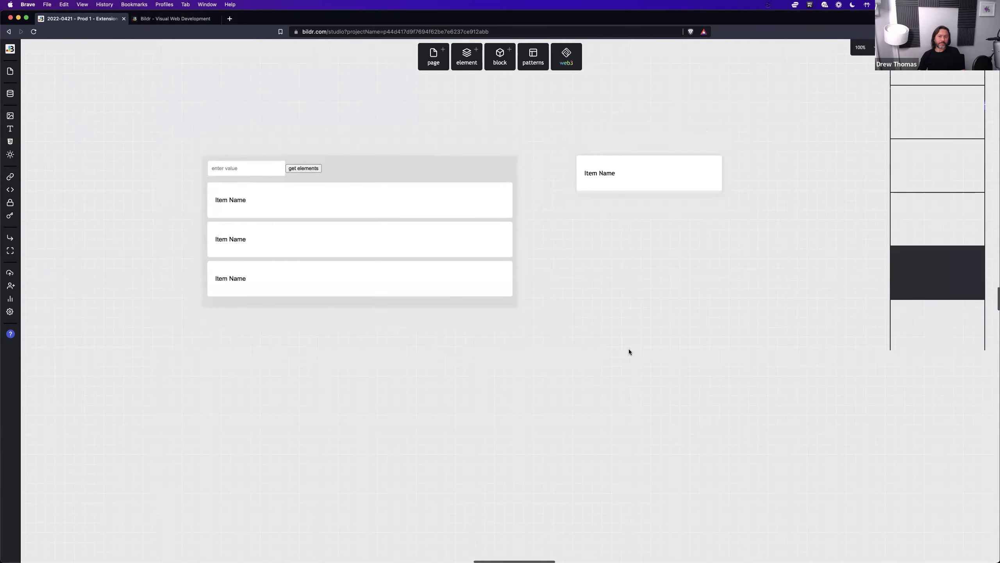
{"action": "scroll", "coordinate": [629, 350], "scroll_direction": "left", "scroll_amount": 1}
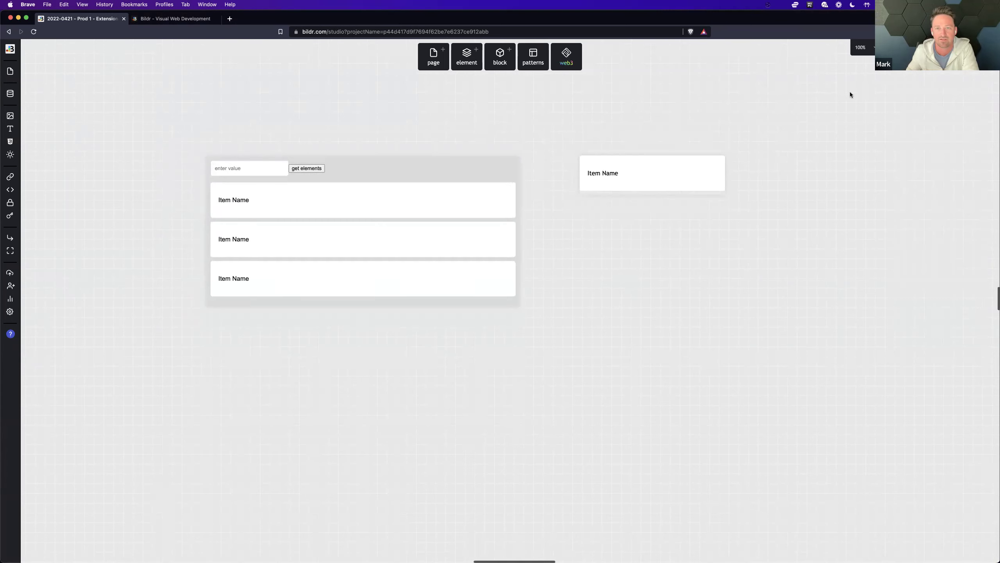
- On the Bildr homepage, replace the extension search 'future' with 'visual' and highlight the headline text
{"action": "left_click", "coordinate": [173, 19]}
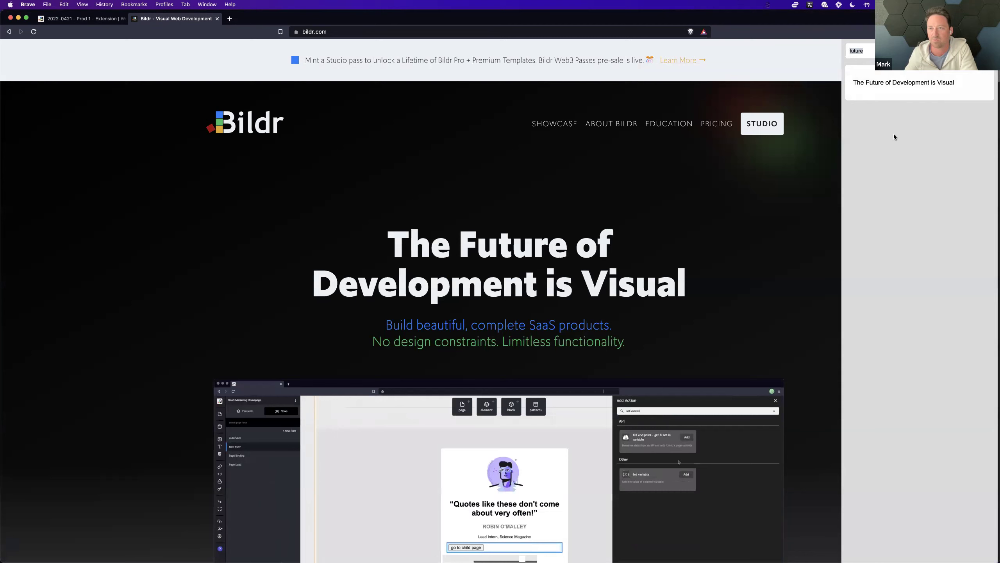
{"action": "double_click", "coordinate": [872, 51]}
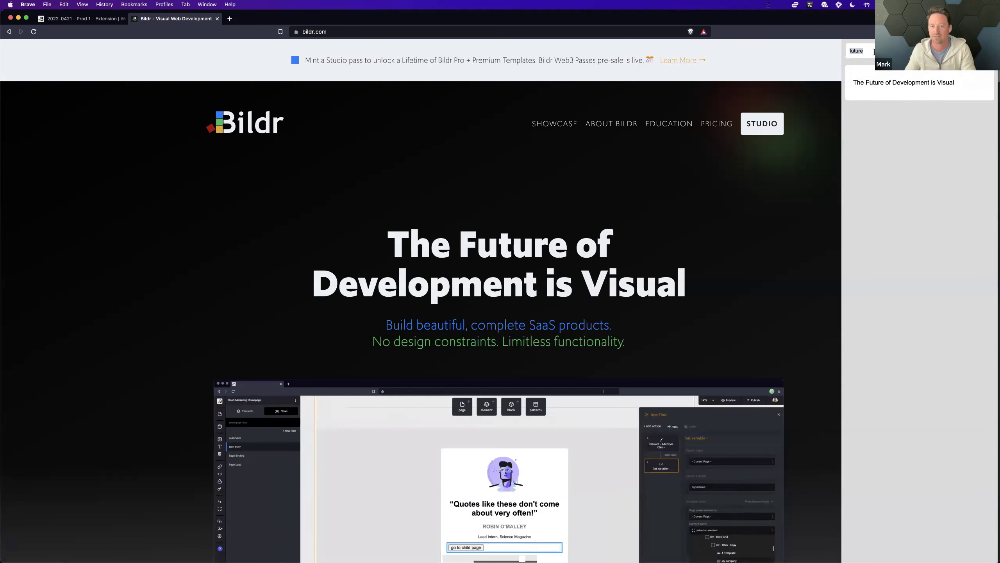
{"action": "type", "text": "visual"}
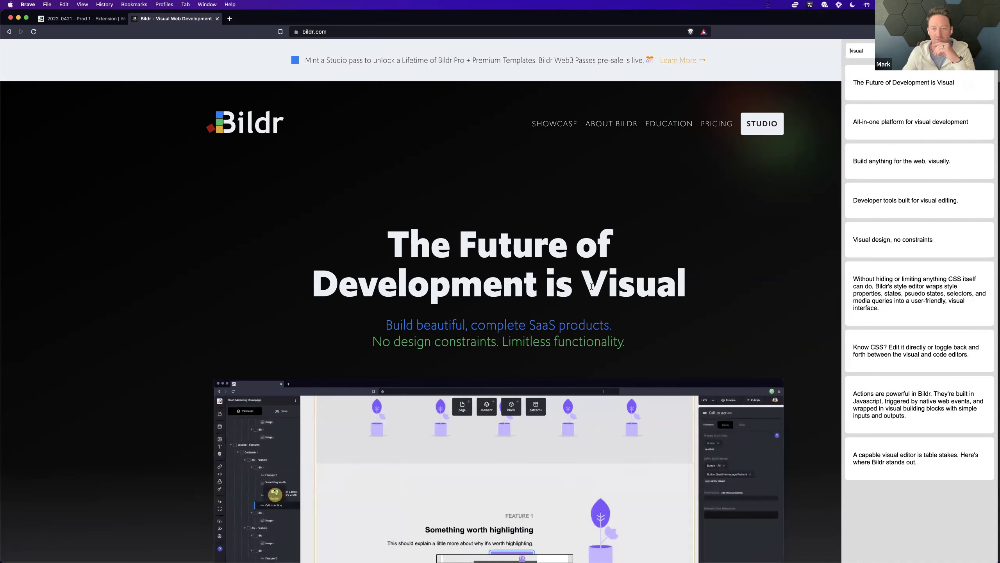
{"action": "left_click_drag", "start_coordinate": [583, 284], "coordinate": [688, 284]}
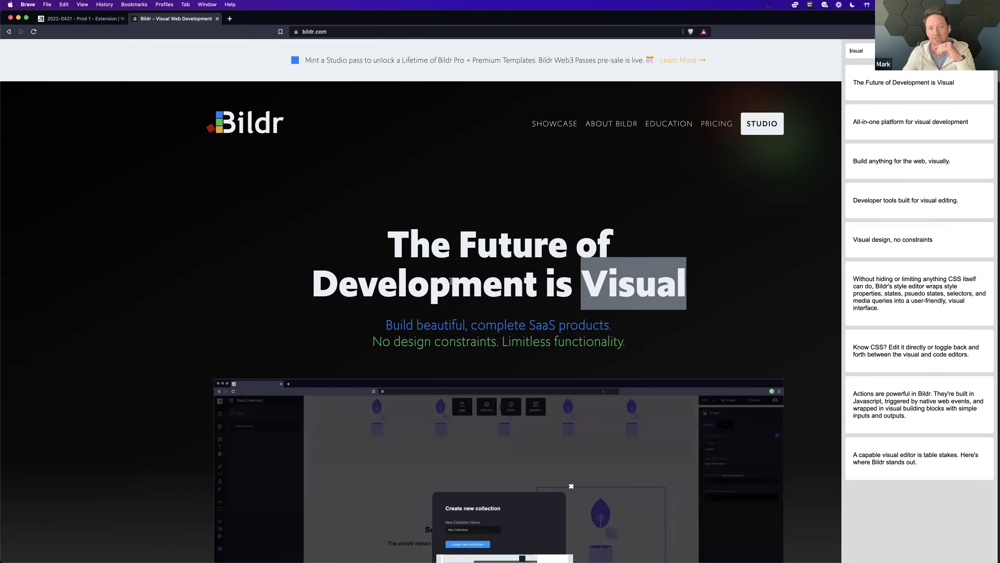
{"action": "left_click_drag", "start_coordinate": [388, 244], "coordinate": [690, 282]}
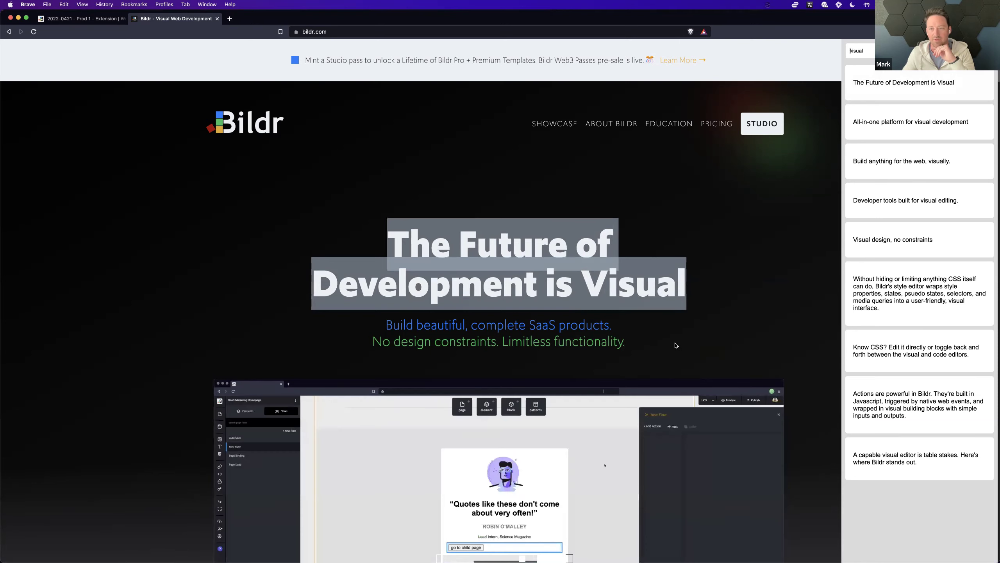
- Scroll down the homepage and highlight the 'All-in-one platform for visual development' heading
{"action": "scroll", "coordinate": [675, 345], "scroll_direction": "down", "scroll_amount": 5}
{"action": "scroll", "coordinate": [675, 345], "scroll_direction": "down", "scroll_amount": 2}
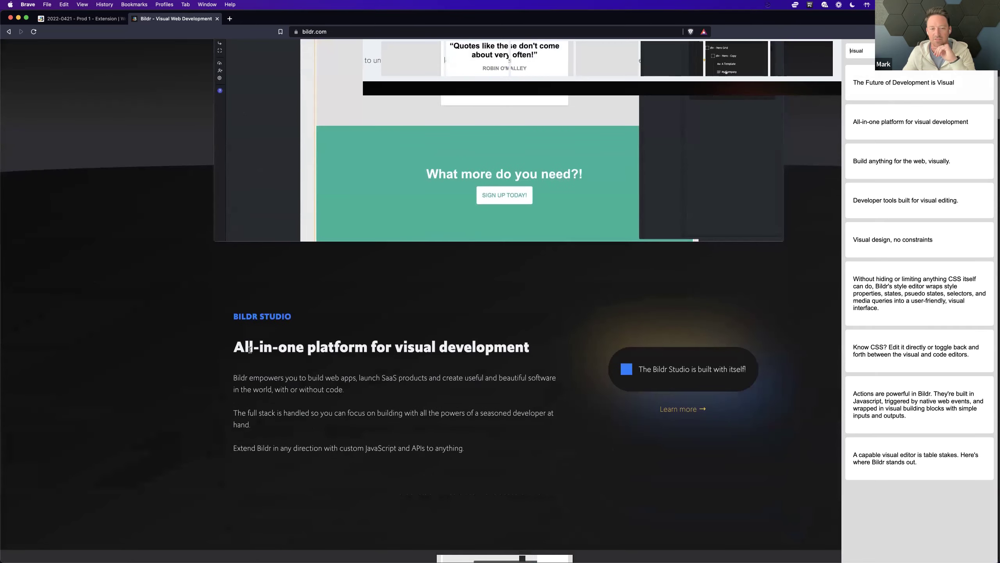
{"action": "left_click_drag", "start_coordinate": [250, 347], "coordinate": [525, 343]}
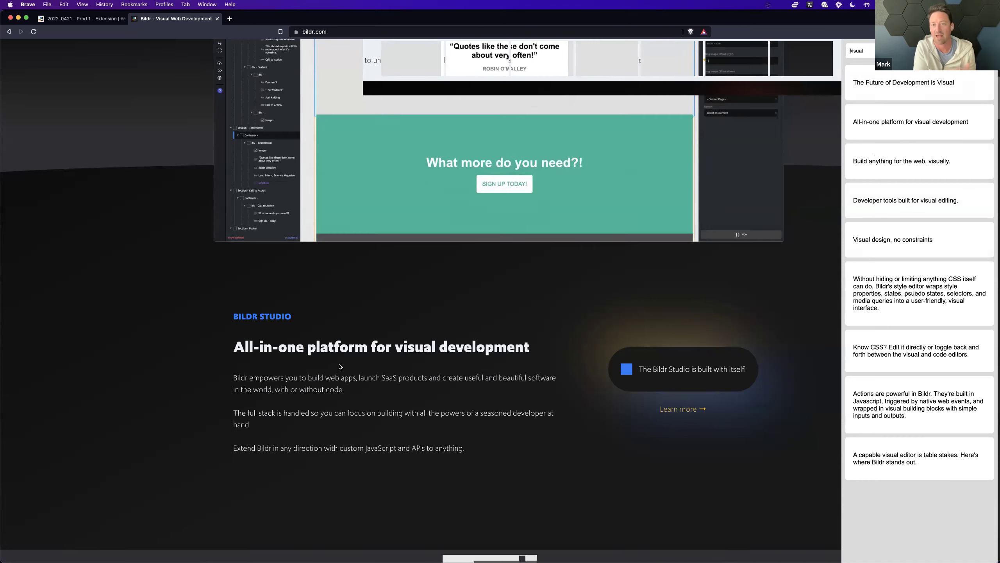
- In the studio, select Main, Text Input, get elements, then Grid List and view its Row page properties
{"action": "left_click", "coordinate": [82, 20]}
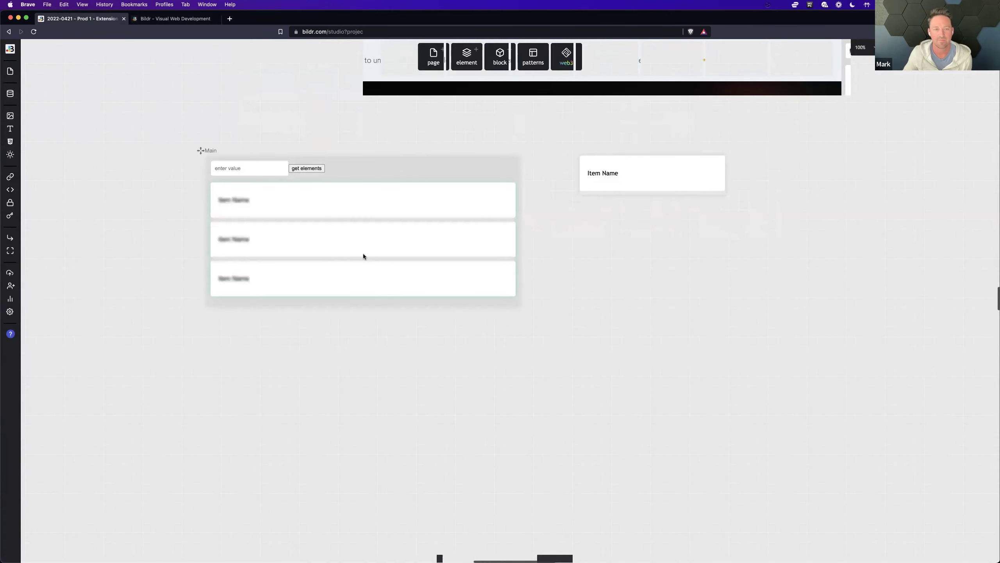
{"action": "left_click", "coordinate": [397, 168]}
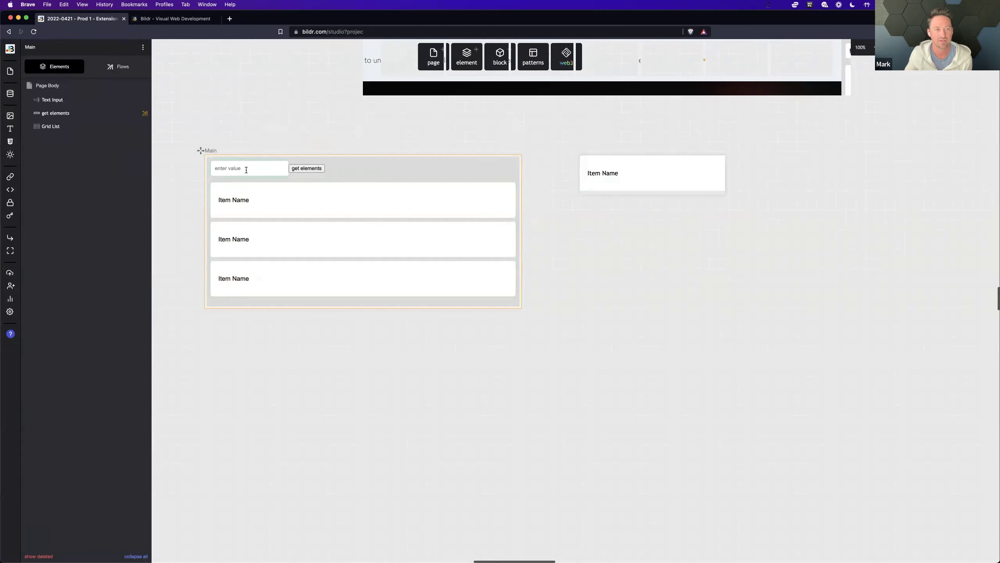
{"action": "left_click", "coordinate": [76, 102]}
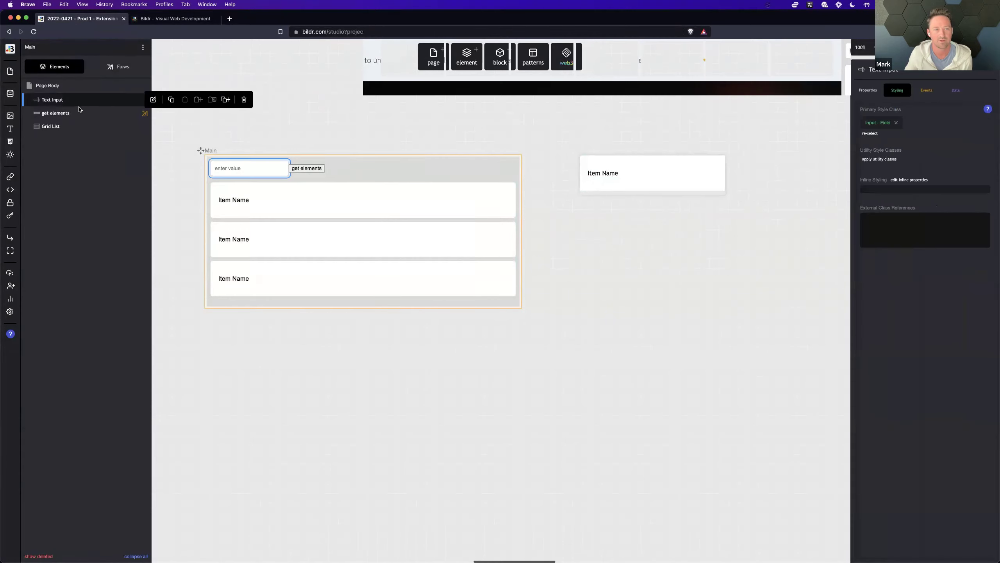
{"action": "left_click", "coordinate": [80, 118]}
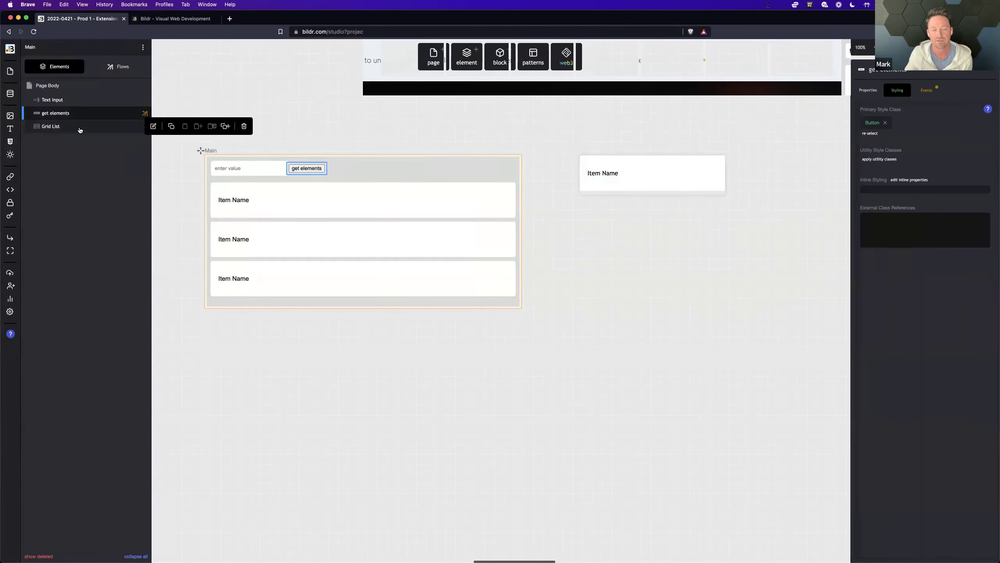
{"action": "left_click", "coordinate": [78, 131]}
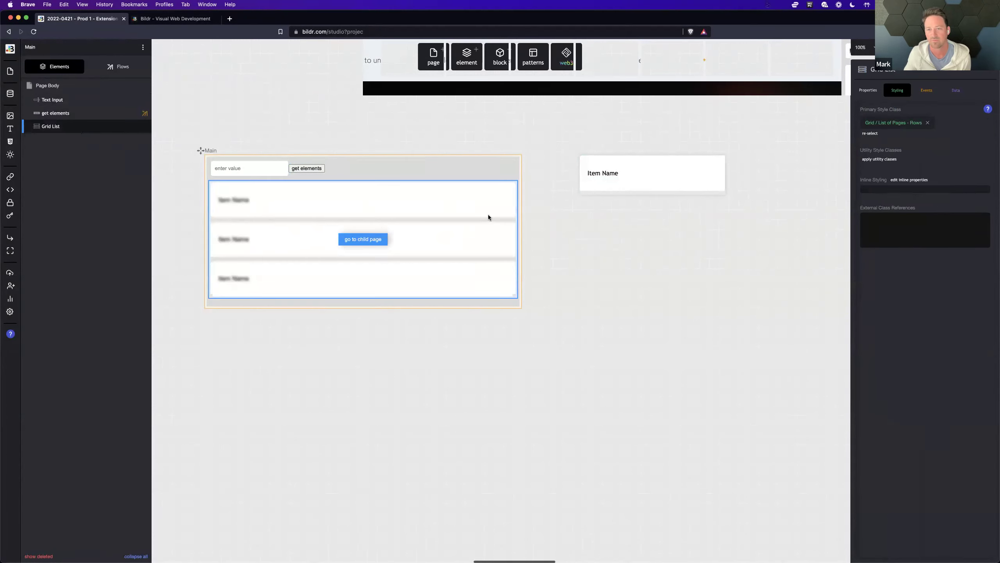
{"action": "left_click", "coordinate": [866, 89]}
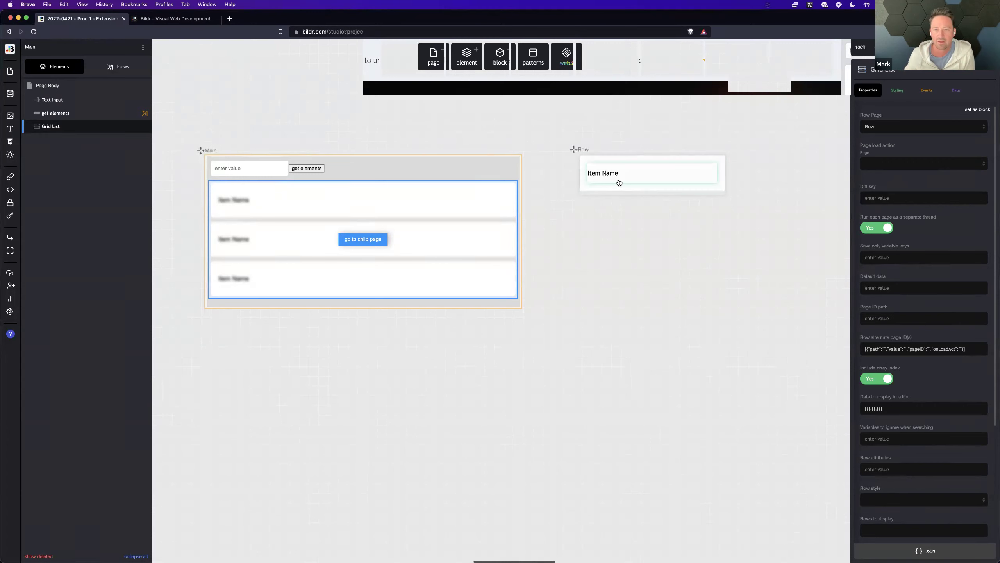
- Select the Row card's Item Name text and point out its Data variable name innerHTML
{"action": "left_click", "coordinate": [613, 190]}
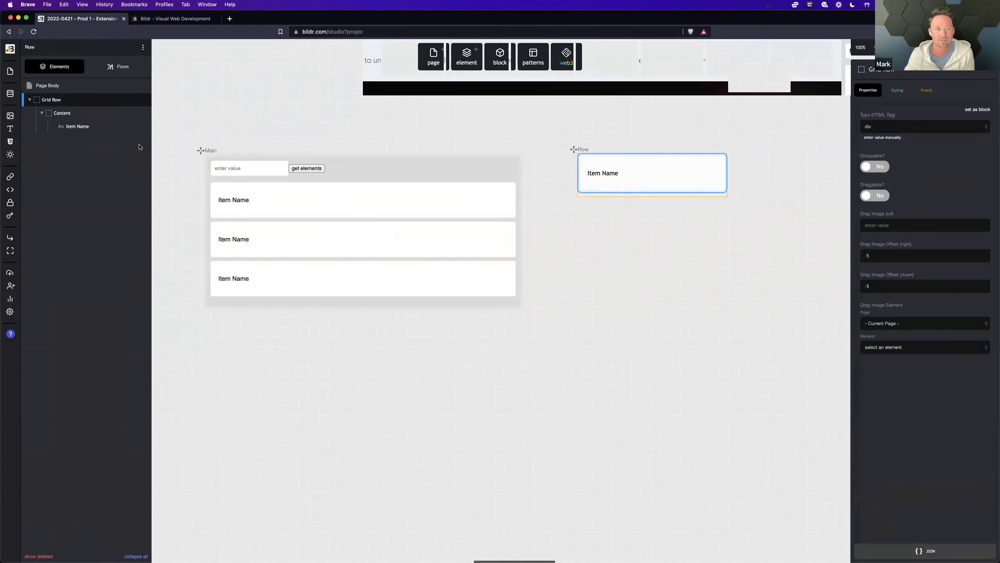
{"action": "left_click", "coordinate": [83, 128]}
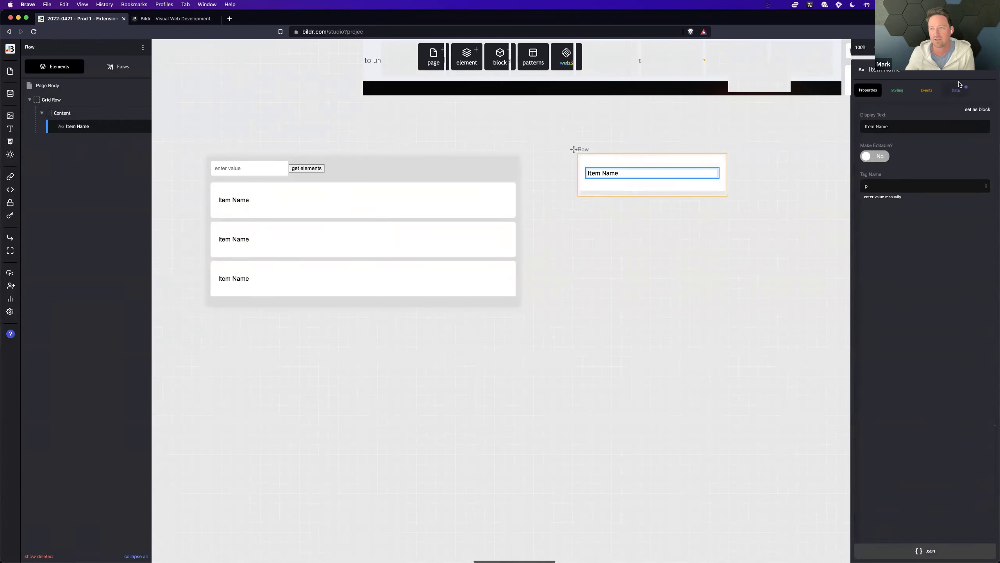
{"action": "left_click", "coordinate": [955, 92]}
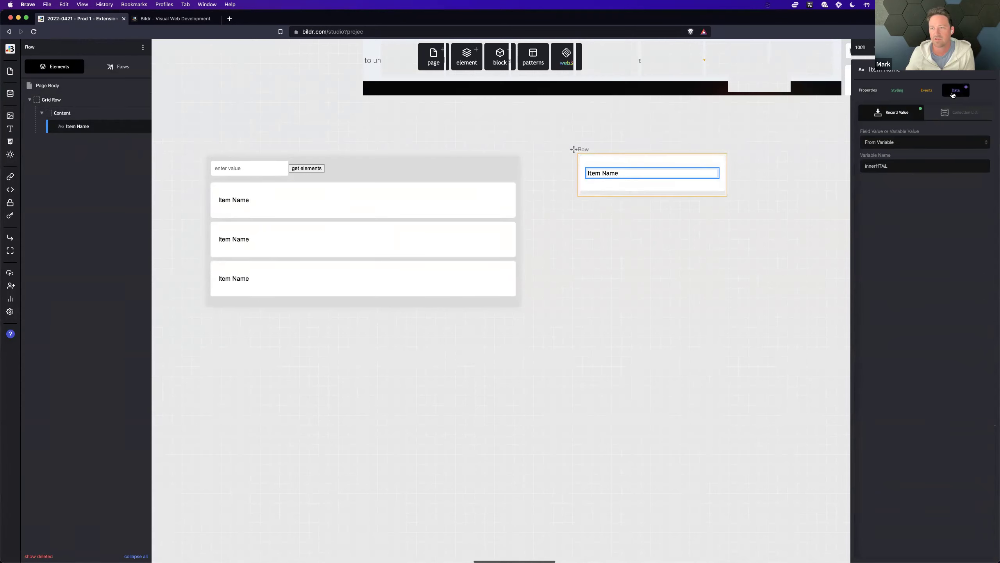
{"action": "double_click", "coordinate": [873, 166]}
{"action": "left_click", "coordinate": [903, 210]}
{"action": "double_click", "coordinate": [871, 166]}
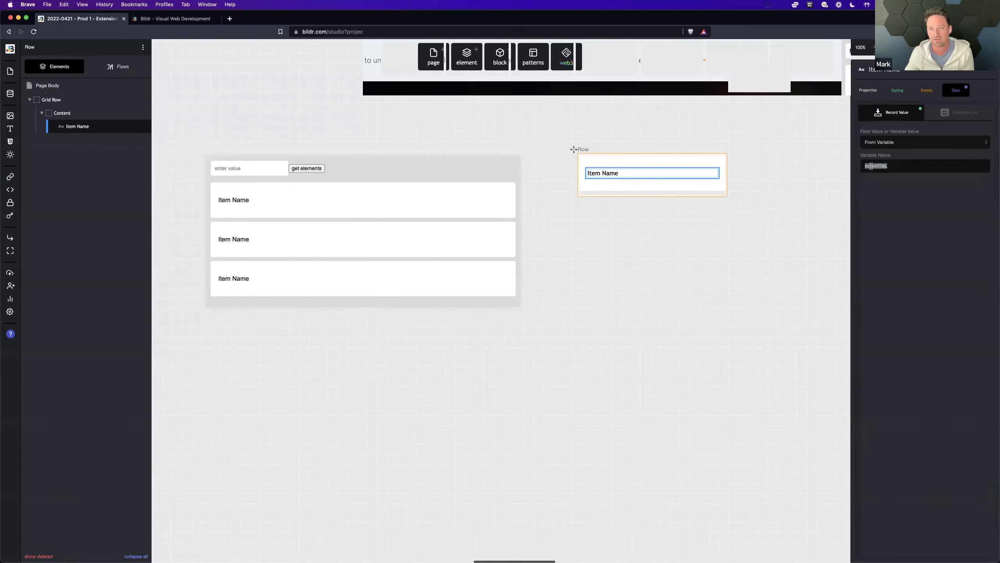
{"action": "left_click", "coordinate": [886, 193]}
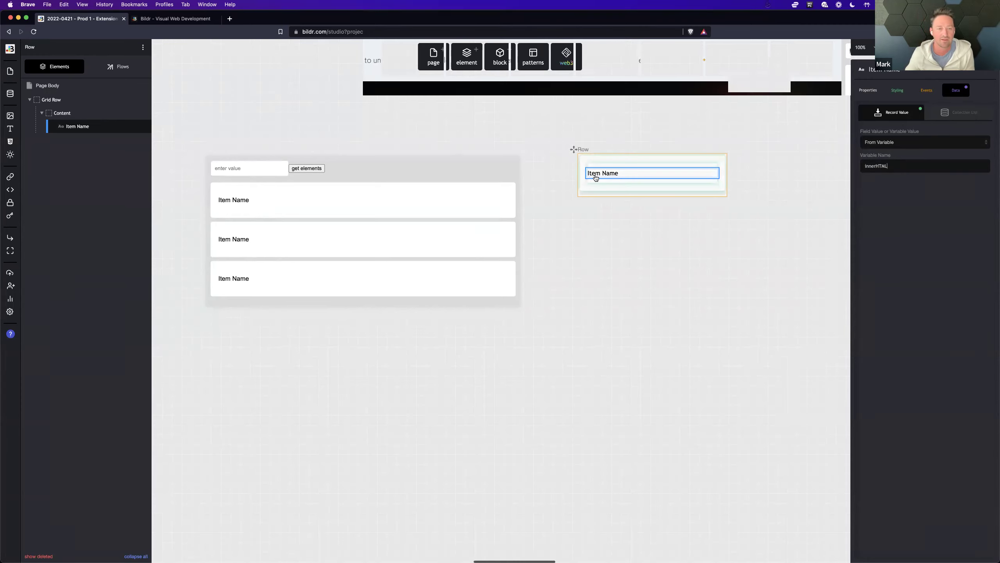
- Select the get elements button via Main and view its click event running Get Elements from Page
{"action": "left_click", "coordinate": [423, 174]}
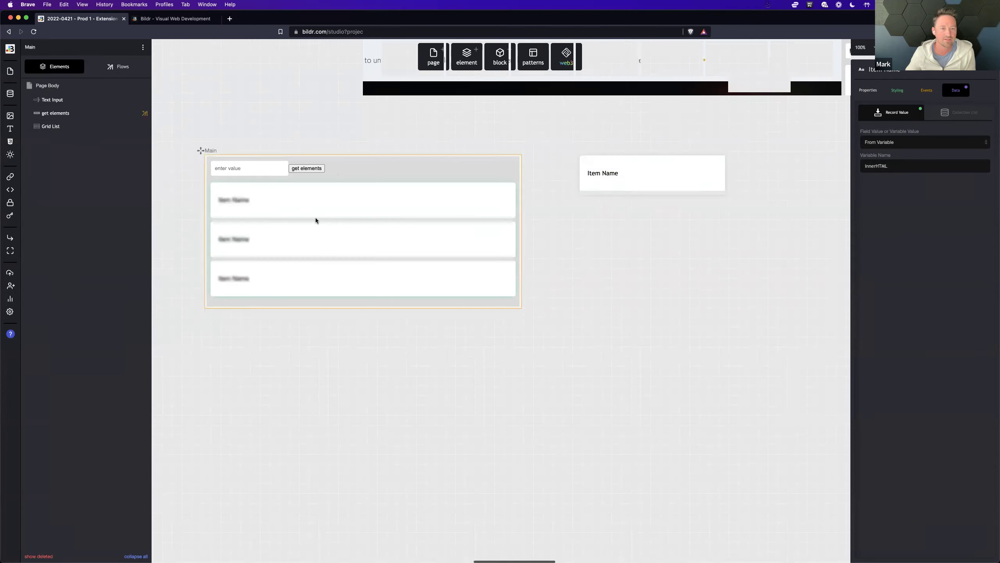
{"action": "left_click", "coordinate": [252, 168]}
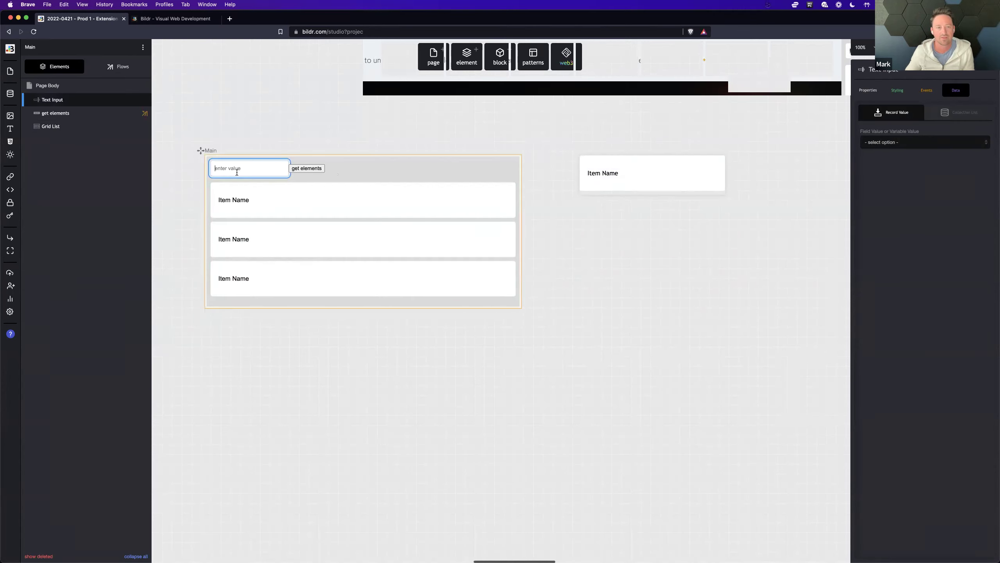
{"action": "left_click", "coordinate": [305, 170]}
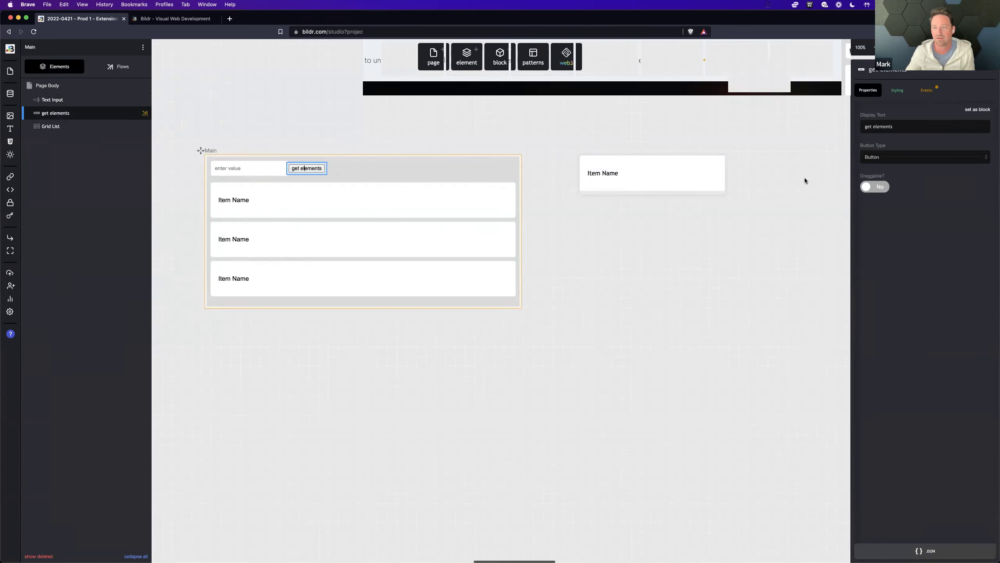
{"action": "left_click", "coordinate": [927, 91]}
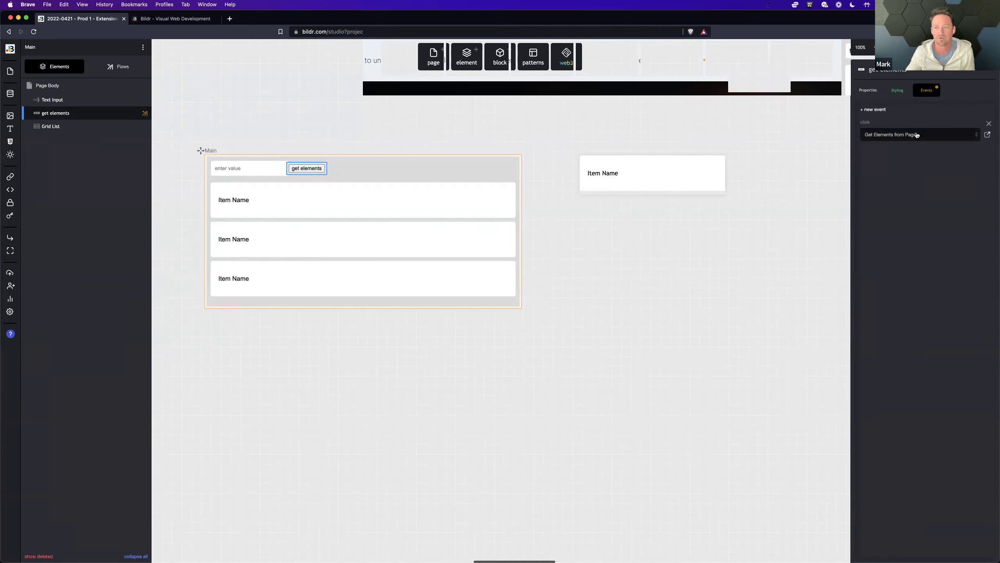
- Open the Get Elements from Page flow and highlight its General Search Value label
{"action": "left_click", "coordinate": [988, 136]}
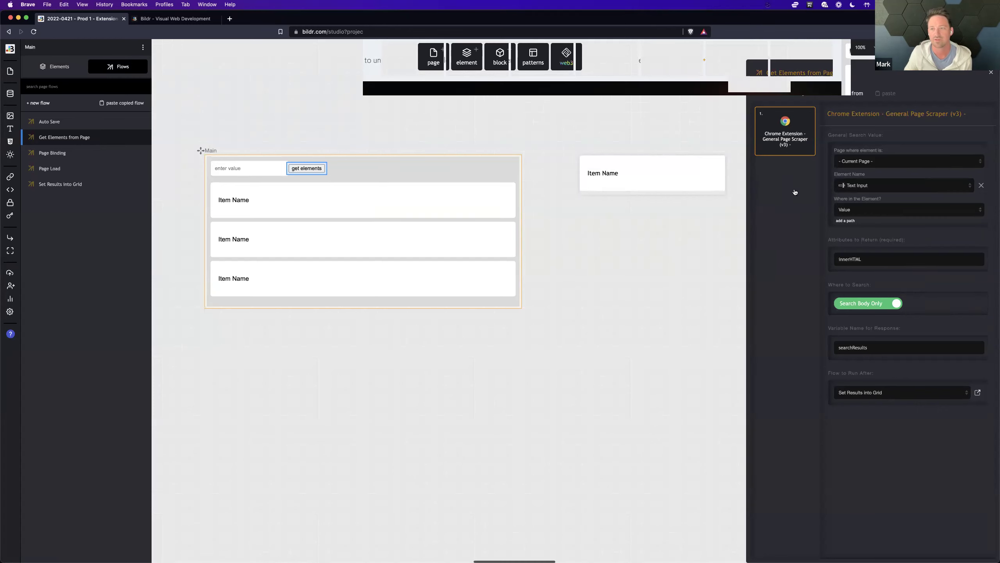
{"action": "mouse_move", "coordinate": [836, 135]}
{"action": "left_click_drag", "start_coordinate": [829, 135], "coordinate": [885, 137]}
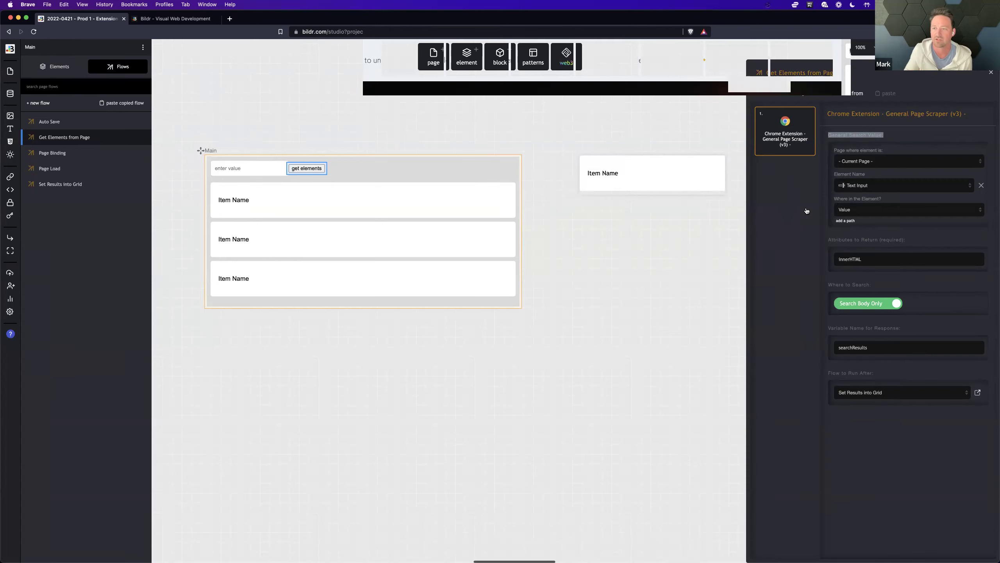
{"action": "left_click", "coordinate": [955, 135]}
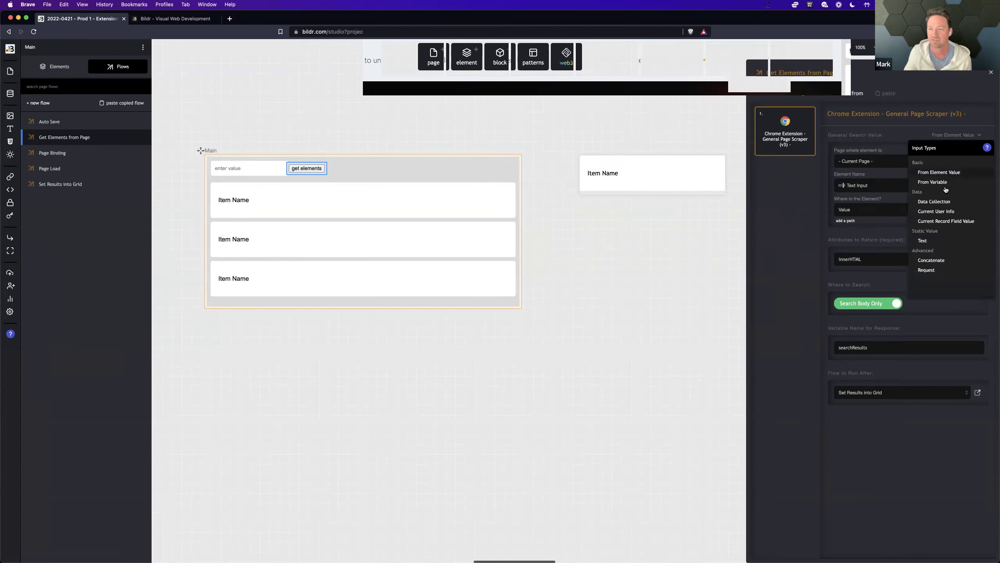
{"action": "left_click", "coordinate": [942, 240]}
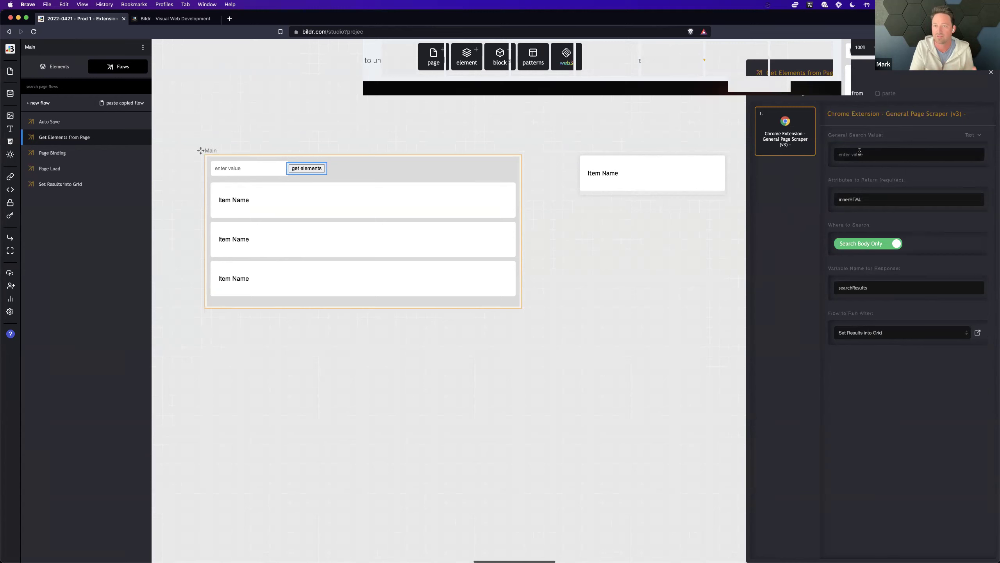
{"action": "left_click", "coordinate": [973, 135]}
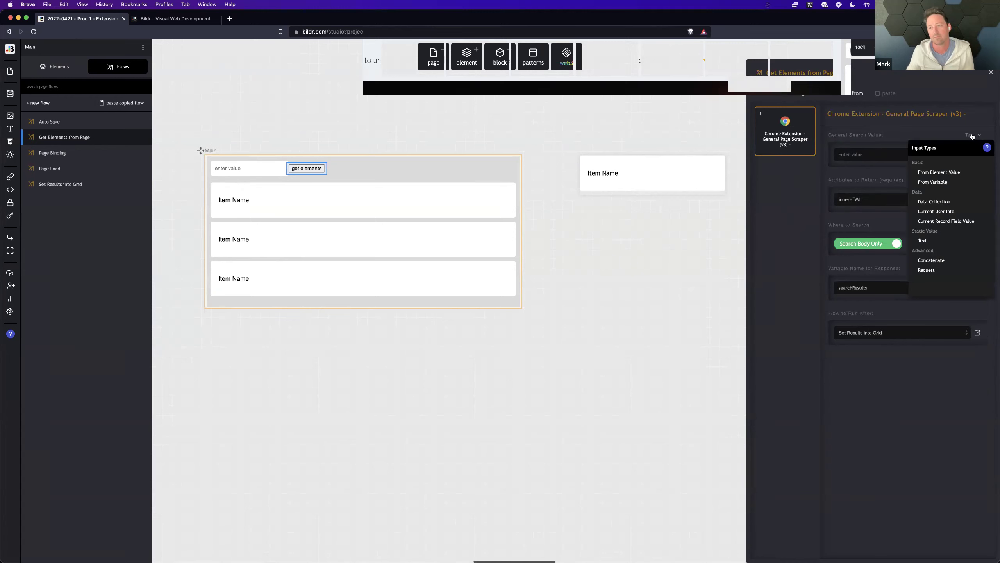
{"action": "left_click", "coordinate": [956, 174]}
{"action": "left_click", "coordinate": [880, 186]}
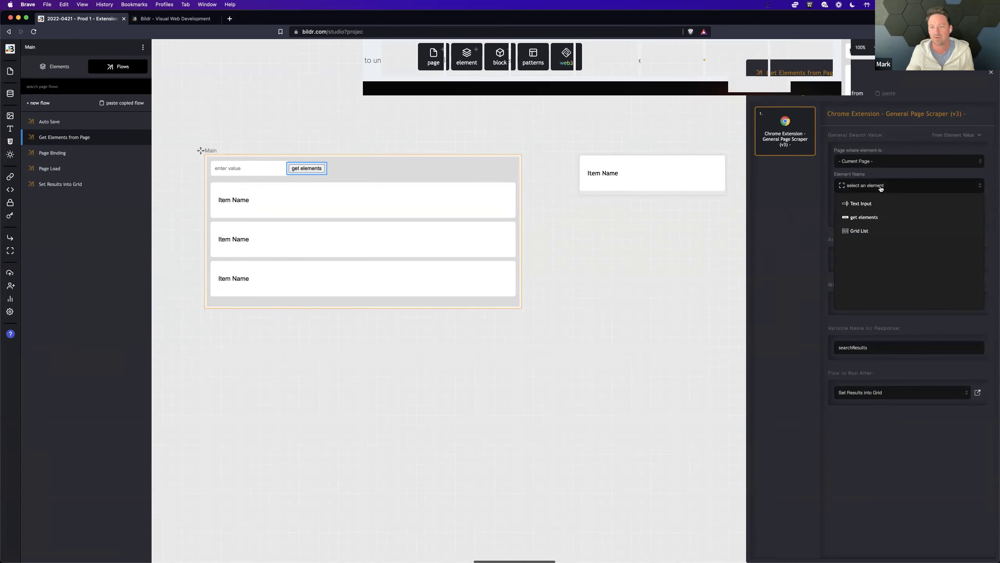
{"action": "left_click", "coordinate": [870, 205]}
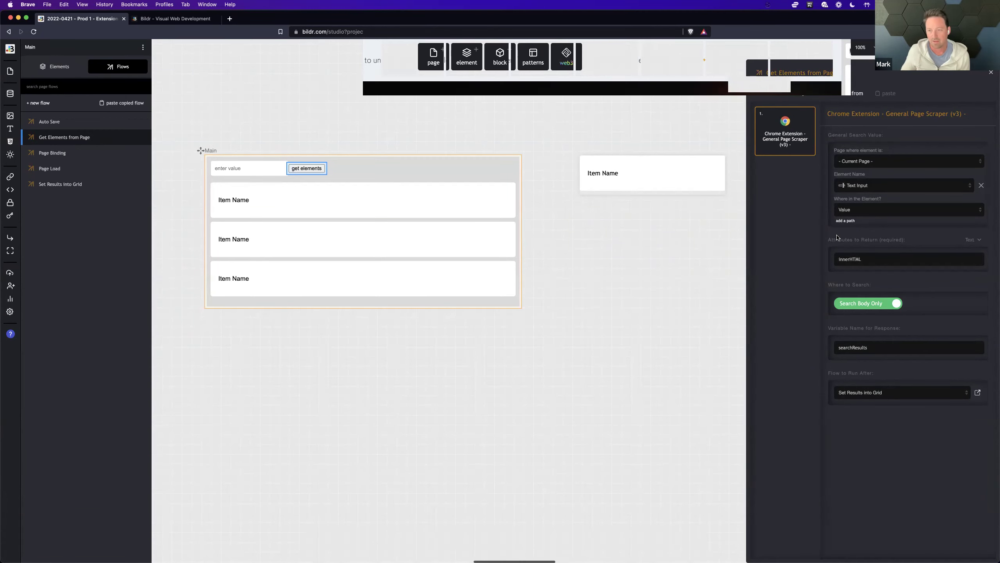
{"action": "left_click_drag", "start_coordinate": [829, 238], "coordinate": [907, 241]}
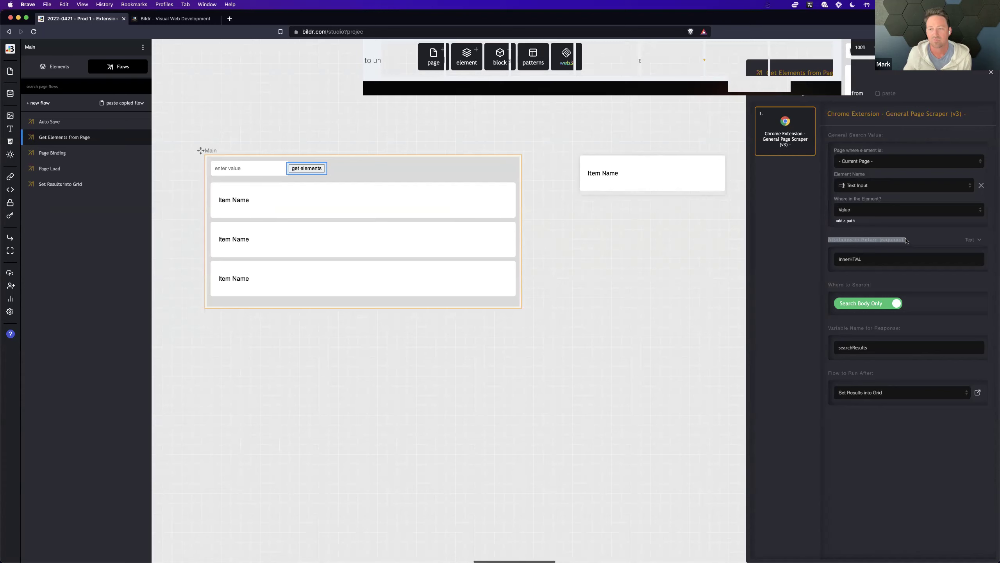
{"action": "left_click", "coordinate": [811, 249]}
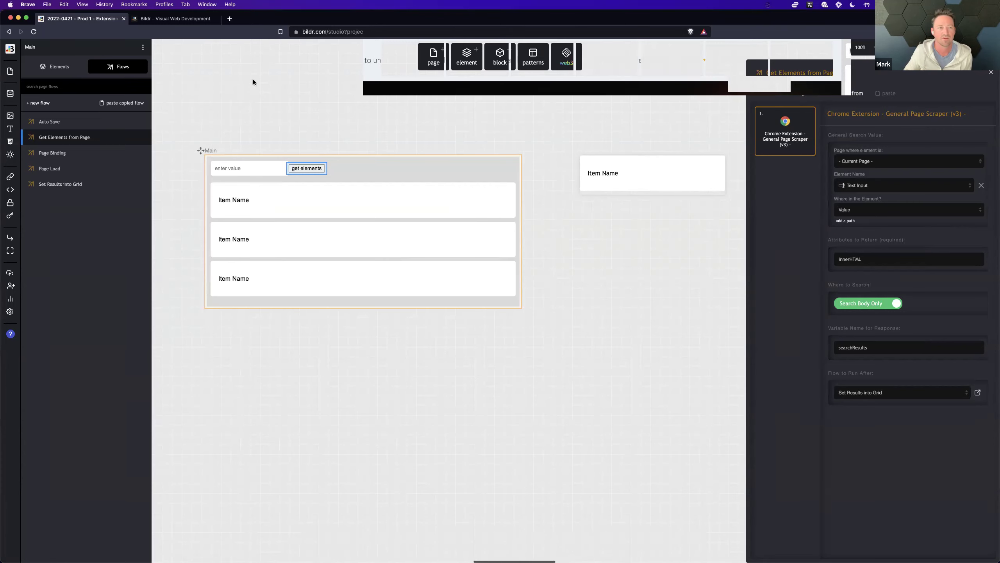
{"action": "left_click", "coordinate": [173, 18]}
{"action": "scroll", "coordinate": [281, 362], "scroll_direction": "up", "scroll_amount": 10}
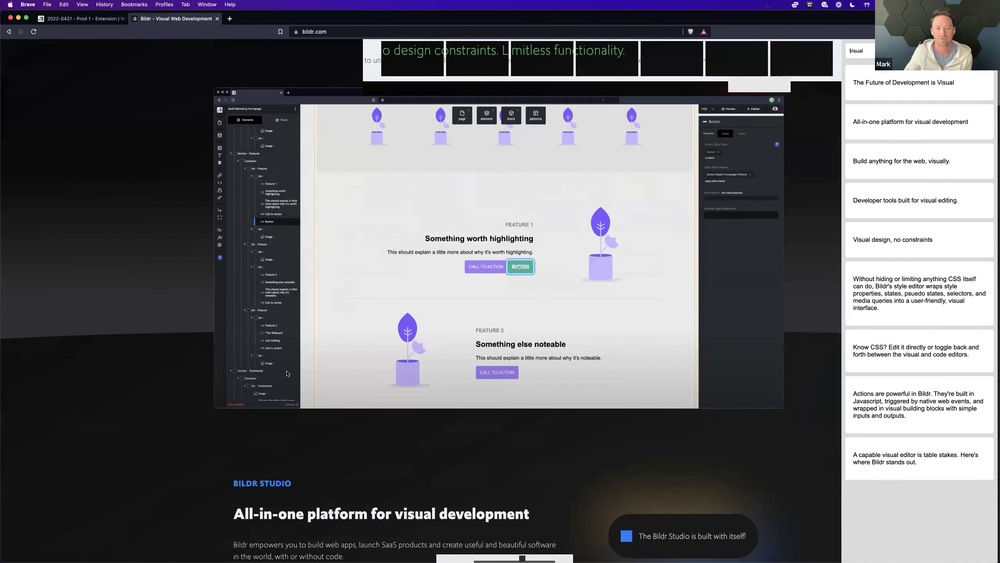
{"action": "right_click", "coordinate": [445, 246]}
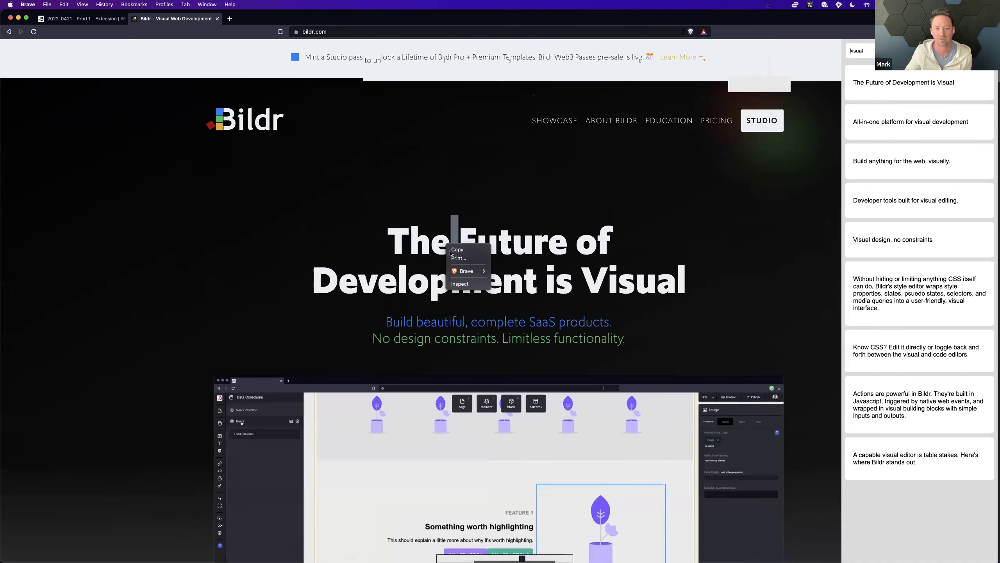
{"action": "key", "text": "Escape"}
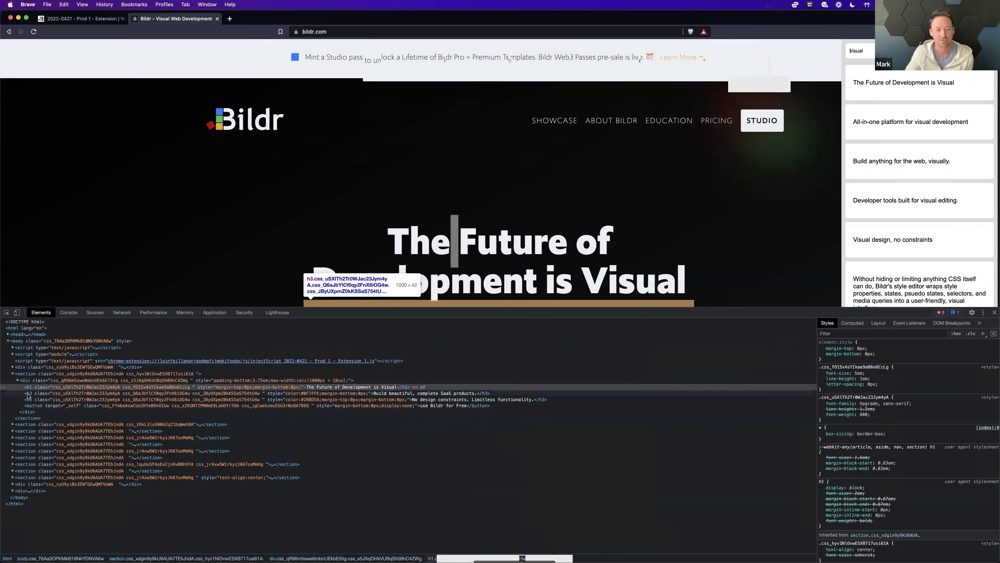
{"action": "key", "text": "super+equal"}
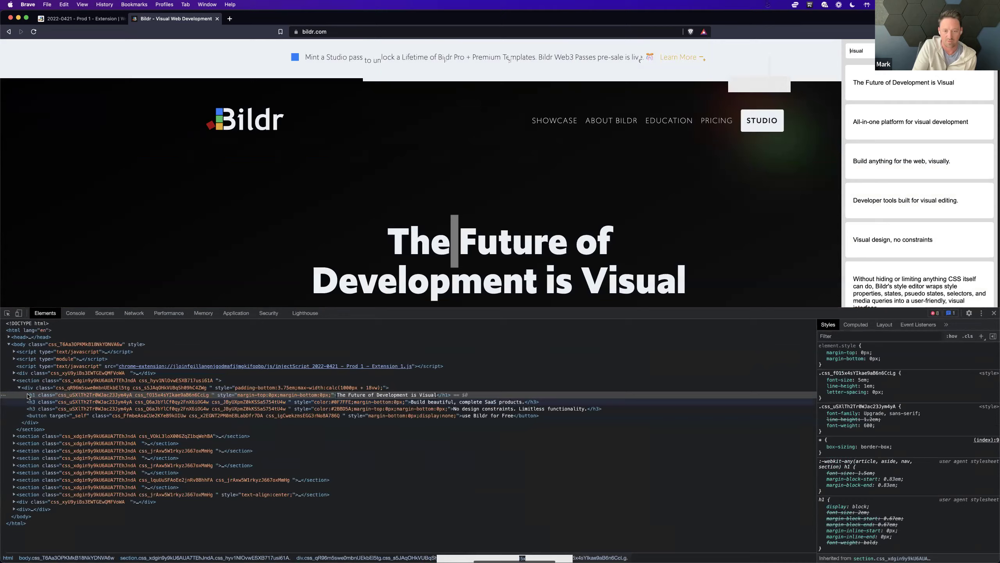
{"action": "key", "text": "super+equal"}
{"action": "key", "text": "super+equal"}
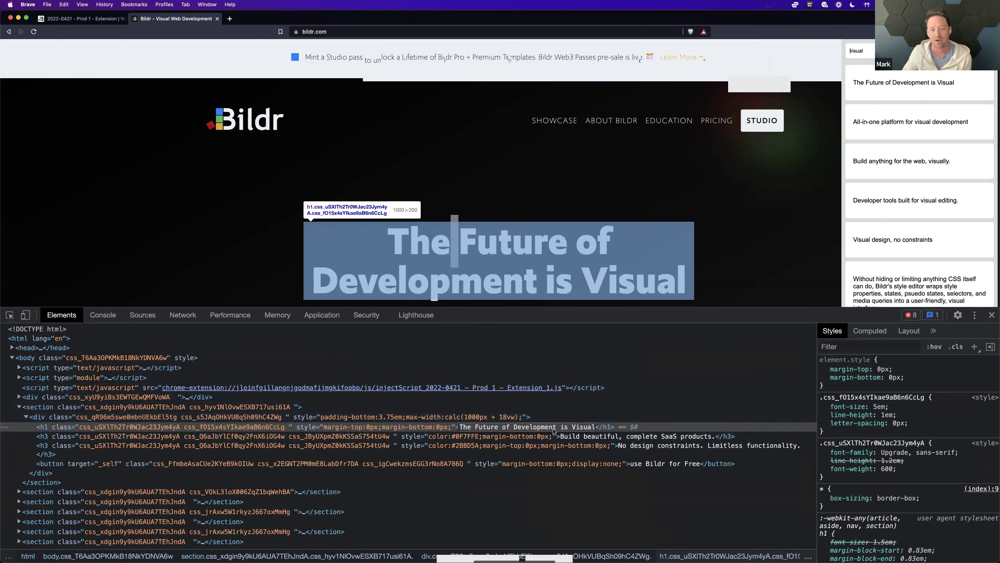
{"action": "left_click", "coordinate": [608, 431]}
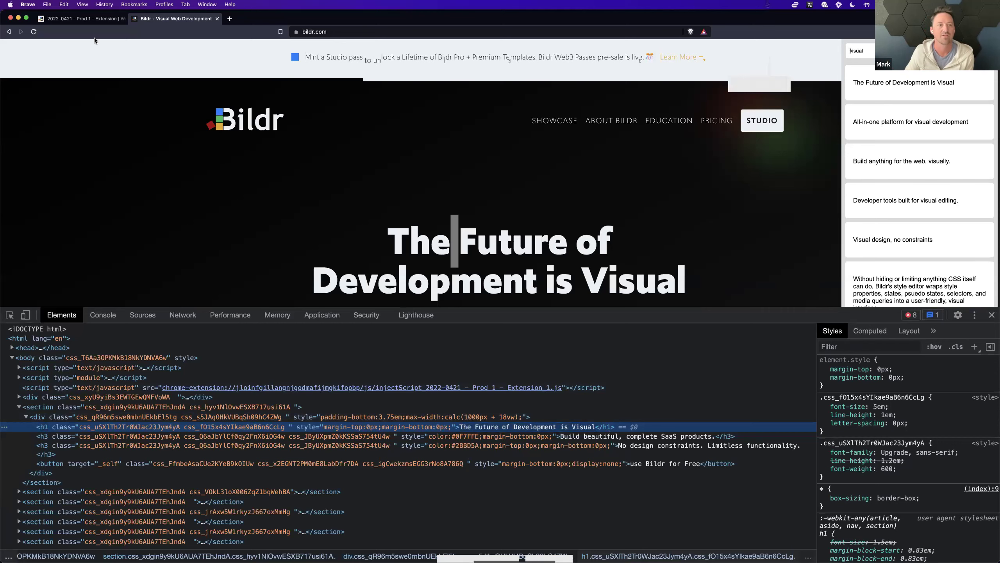
{"action": "left_click", "coordinate": [81, 20]}
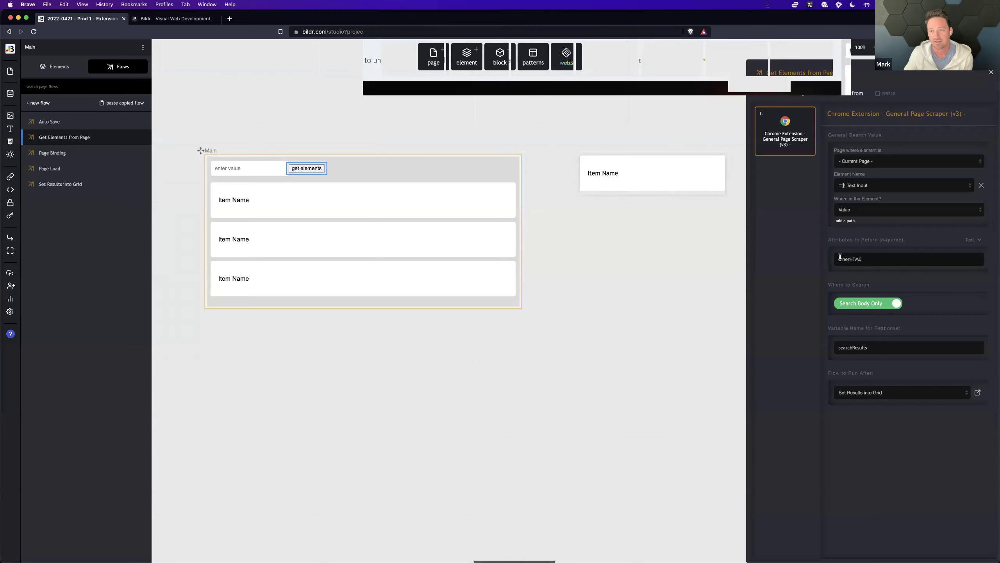
{"action": "left_click", "coordinate": [861, 307]}
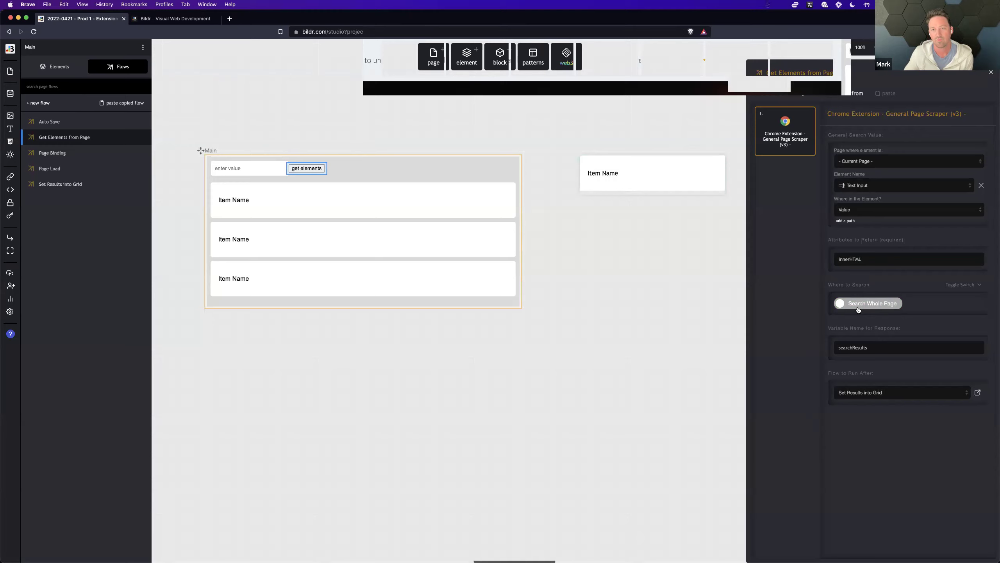
{"action": "left_click", "coordinate": [860, 309]}
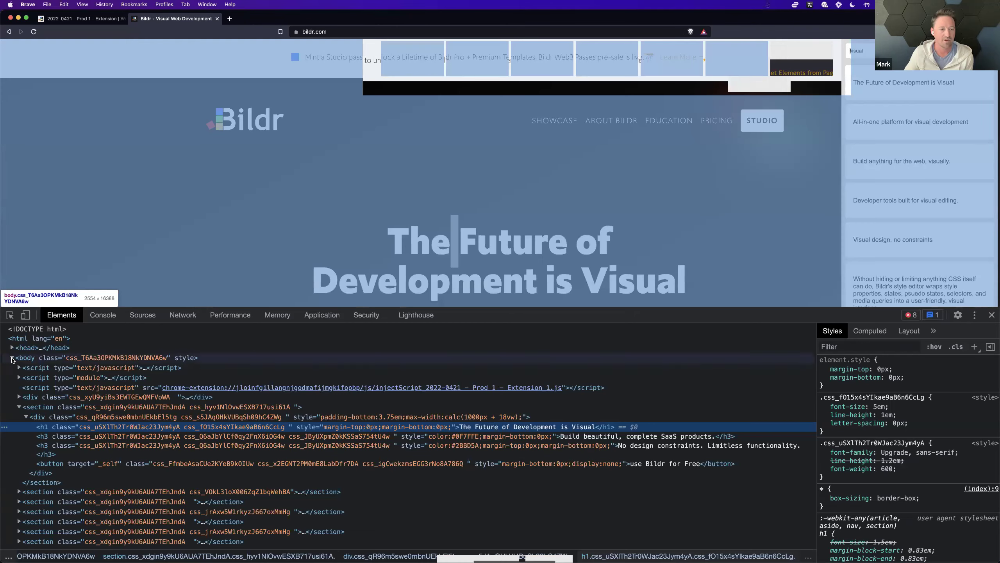
{"action": "left_click", "coordinate": [13, 357]}
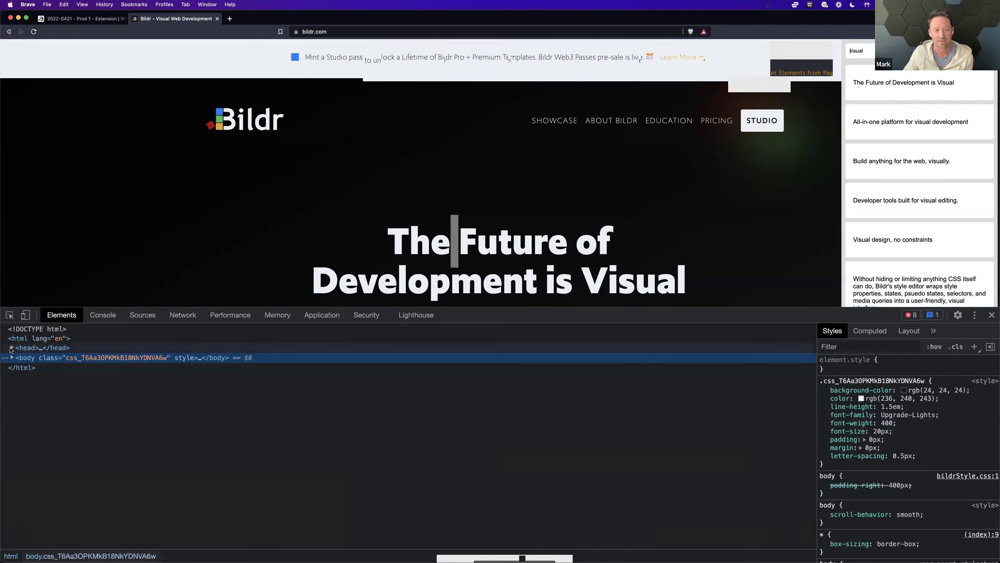
{"action": "left_click", "coordinate": [12, 348]}
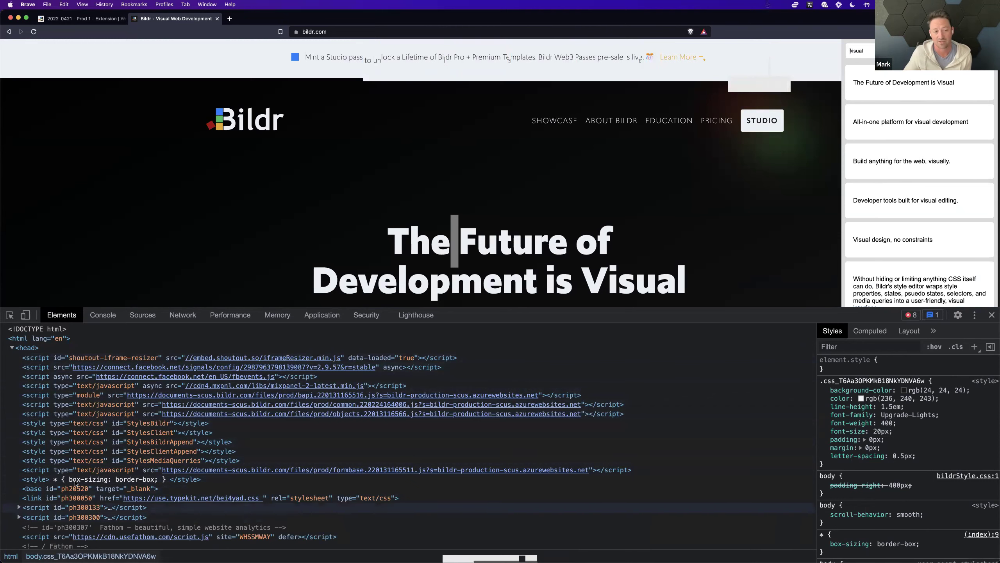
{"action": "left_click", "coordinate": [12, 347]}
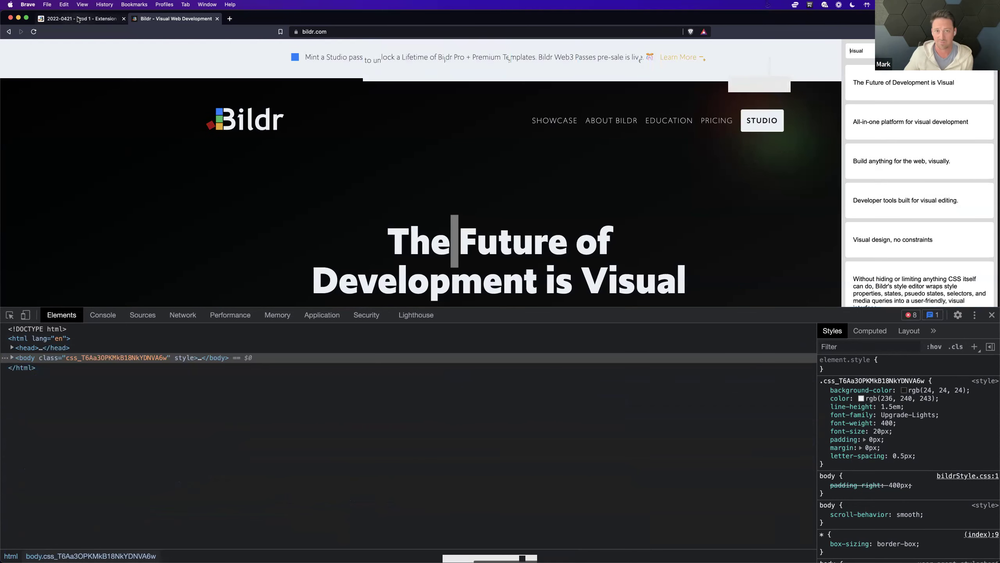
{"action": "left_click", "coordinate": [78, 19]}
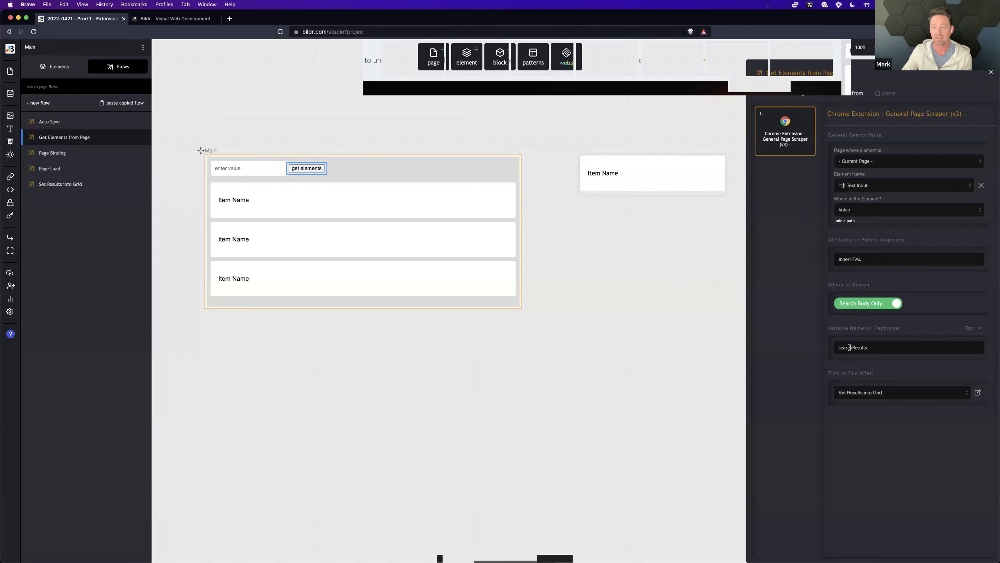
- Point out the searchResults and innerHTML values, then open the Set Results into Grid flow
{"action": "double_click", "coordinate": [861, 346]}
{"action": "left_click", "coordinate": [865, 347]}
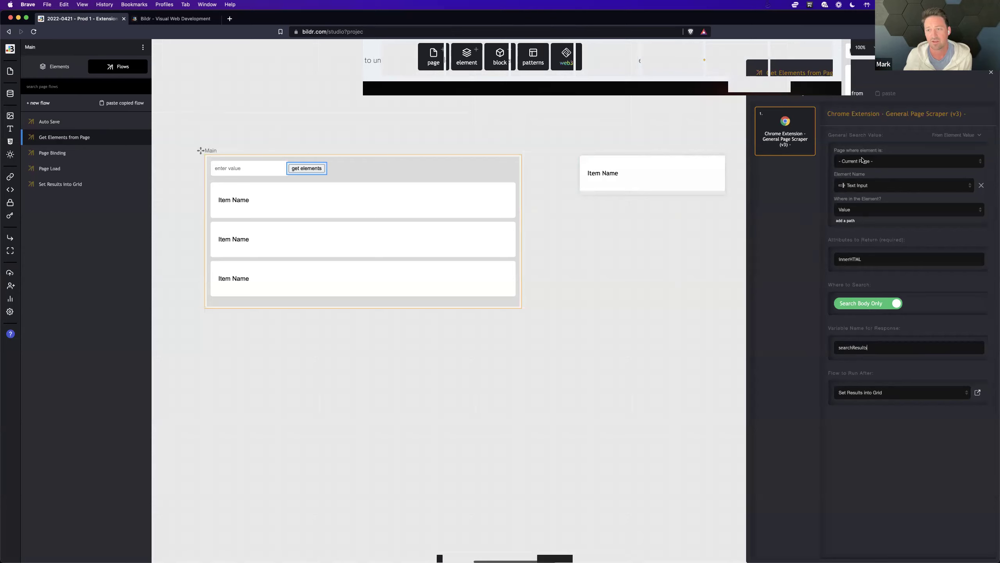
{"action": "left_click_drag", "start_coordinate": [865, 260], "coordinate": [833, 261]}
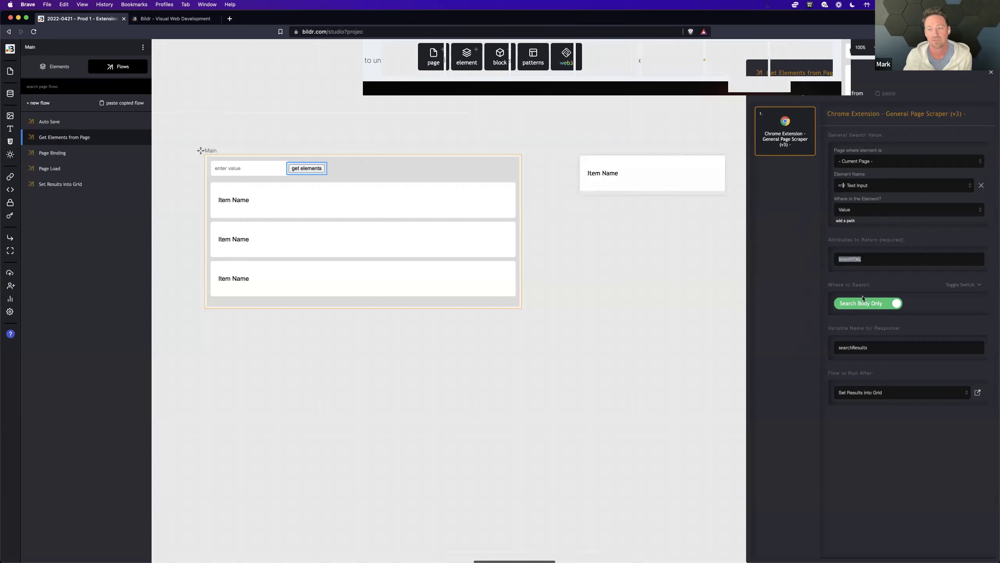
{"action": "left_click", "coordinate": [841, 347]}
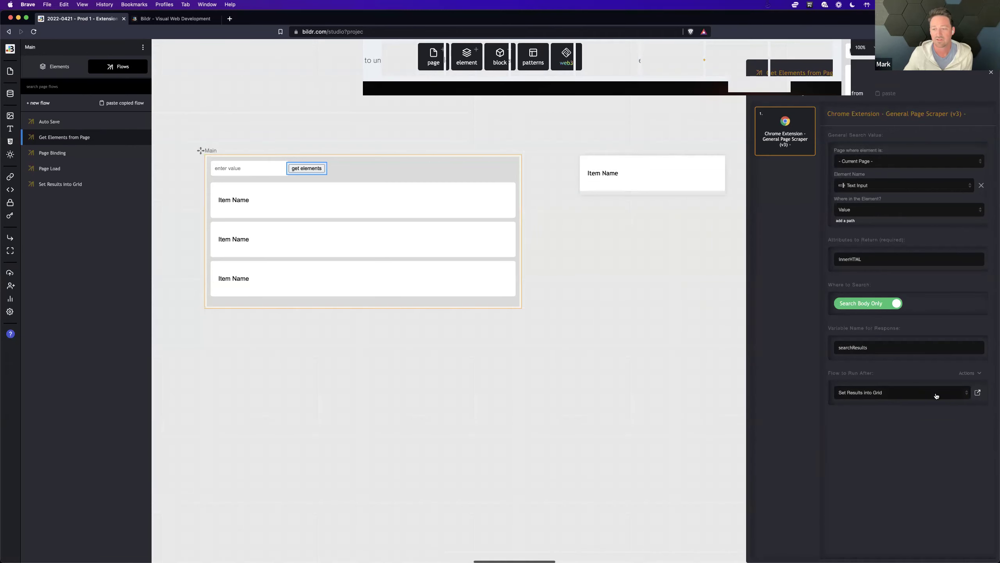
{"action": "left_click", "coordinate": [978, 393]}
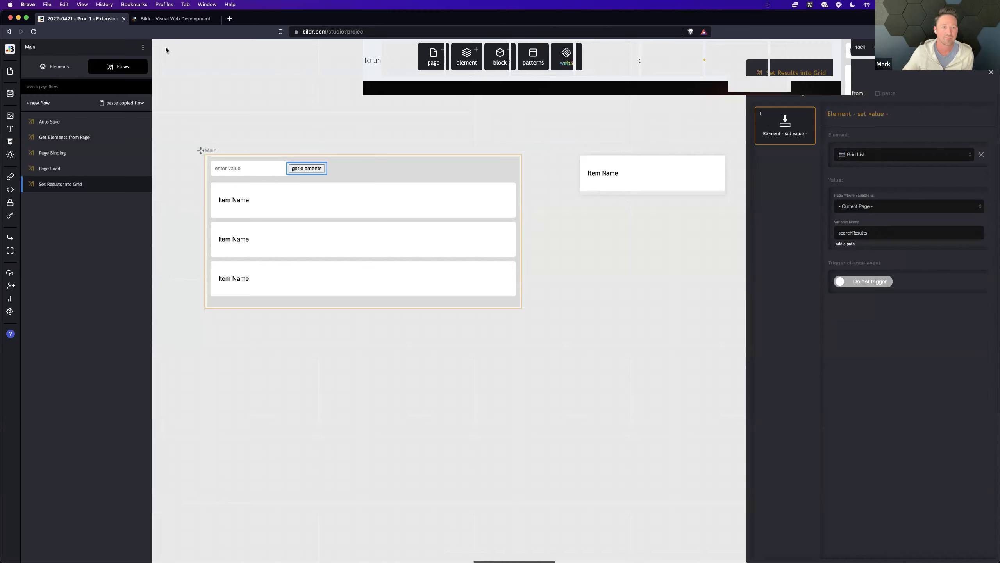
- On the bildr.com tab, close the developer tools and search the extension sidebar for 'build'
{"action": "left_click", "coordinate": [174, 18]}
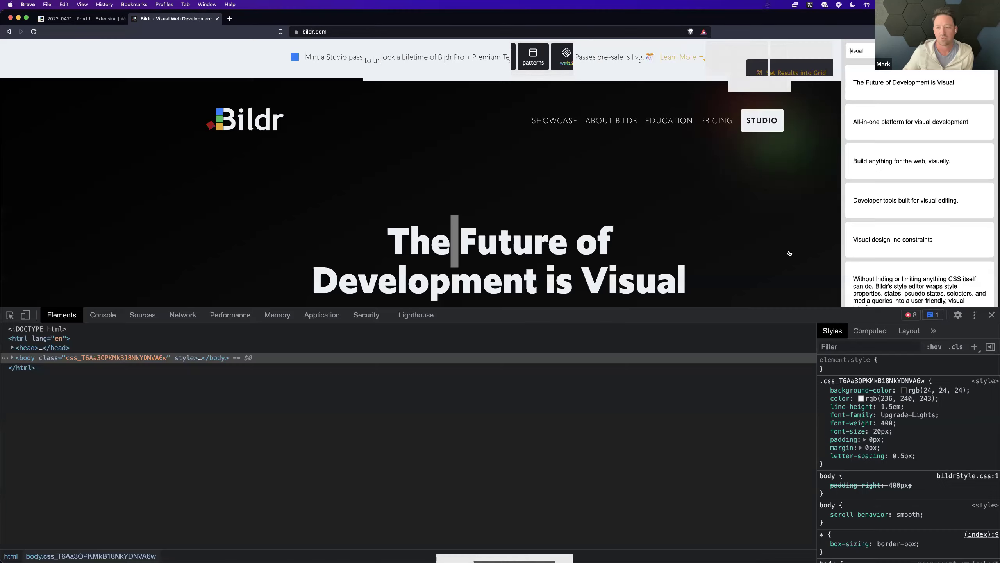
{"action": "left_click", "coordinate": [992, 315]}
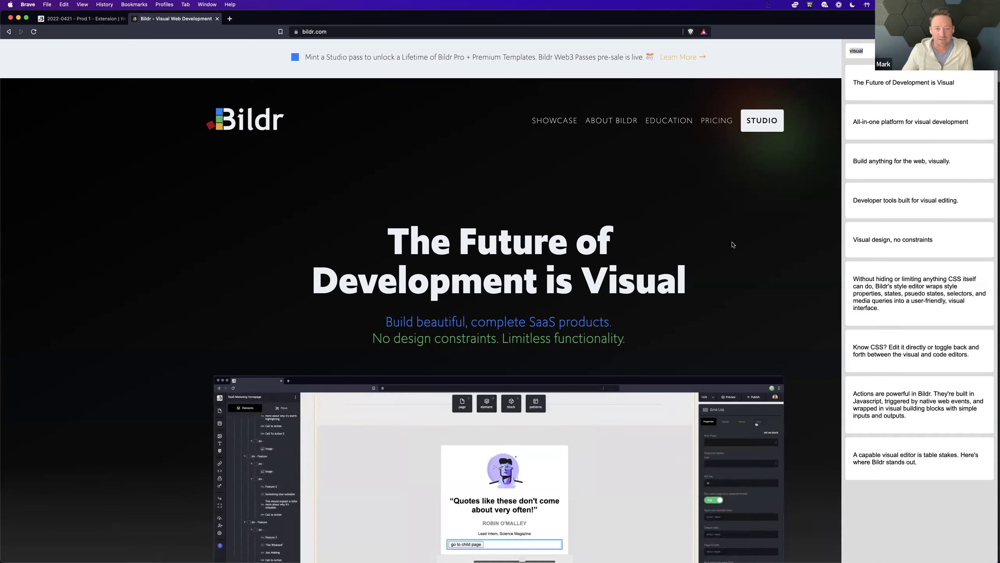
{"action": "type", "text": "build"}
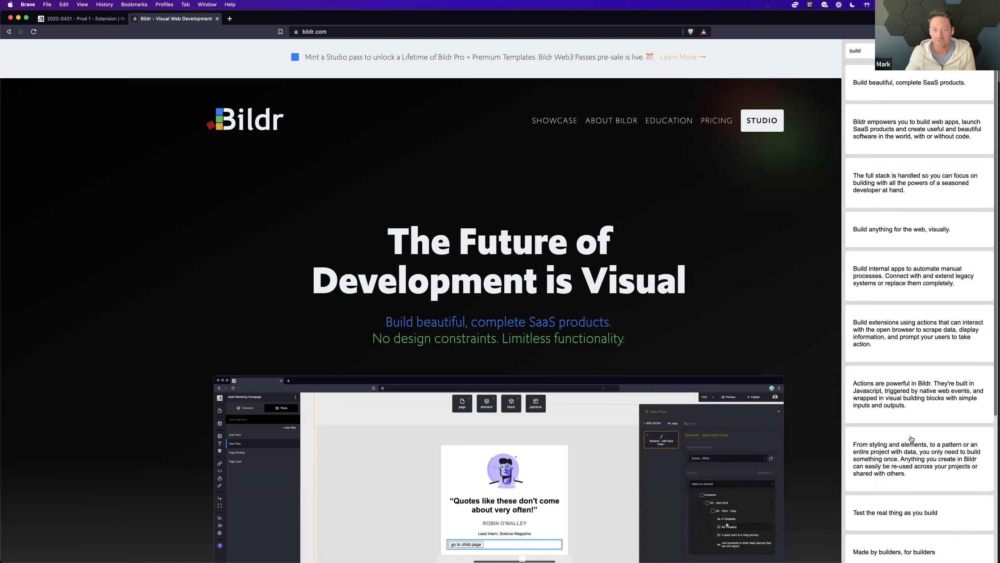
- Back in the studio, reopen the Get Elements from Page flow from the Flows list
{"action": "left_click", "coordinate": [83, 20]}
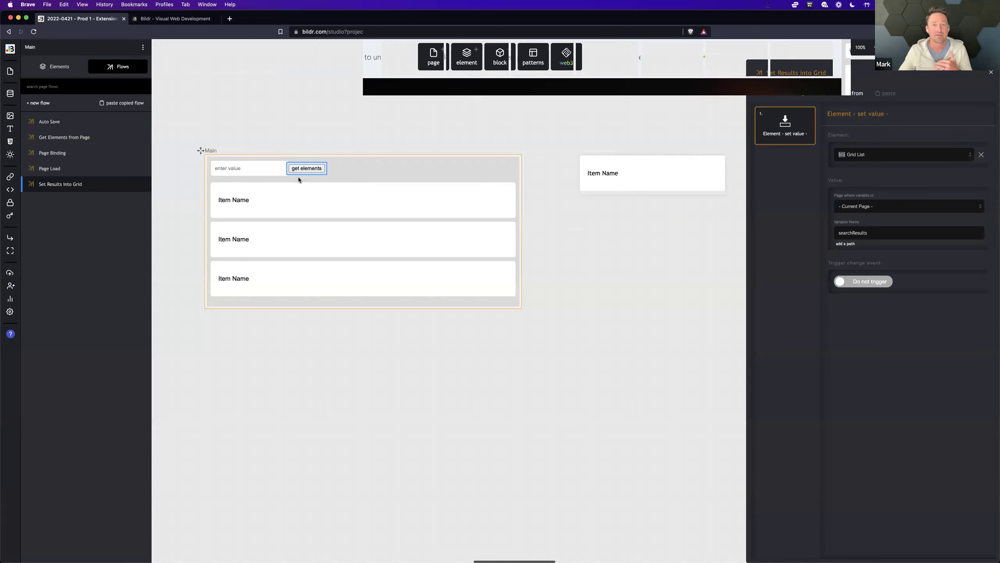
{"action": "left_click", "coordinate": [96, 138]}
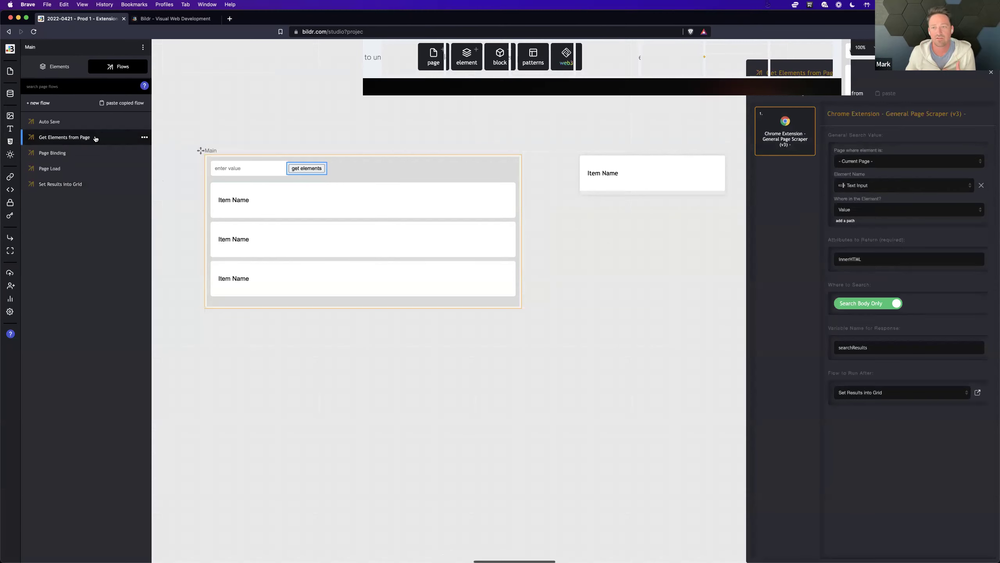